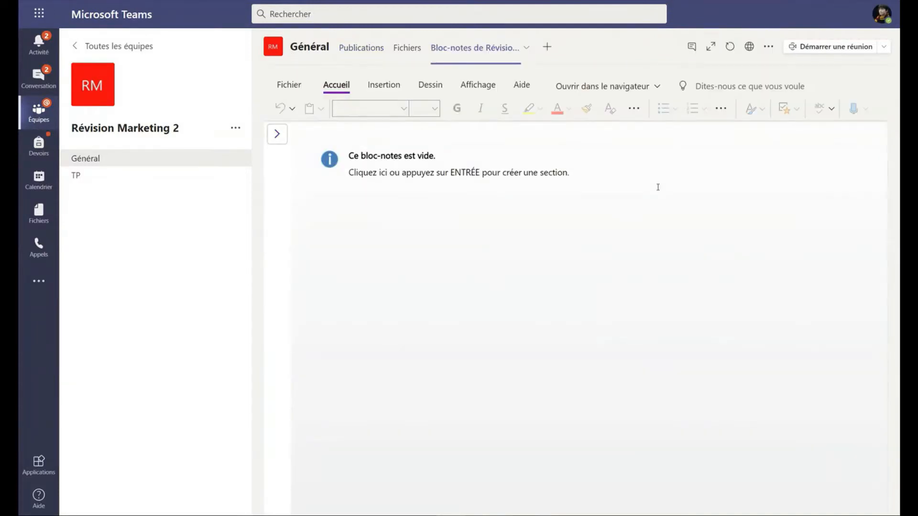
Create three notebook sections: one beginning "Notes des cours de M", one named "Notes des TP" and one named "Préparation des stages"
left_click(284, 136)
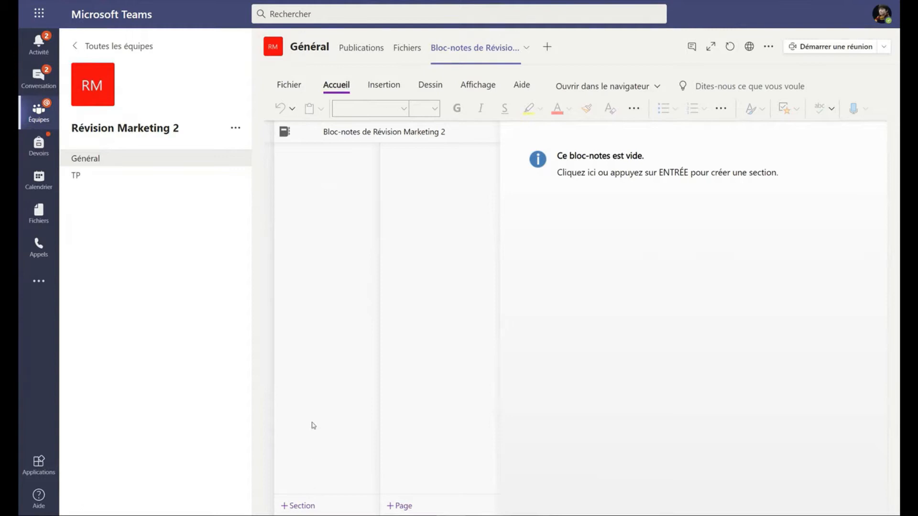
left_click(300, 506)
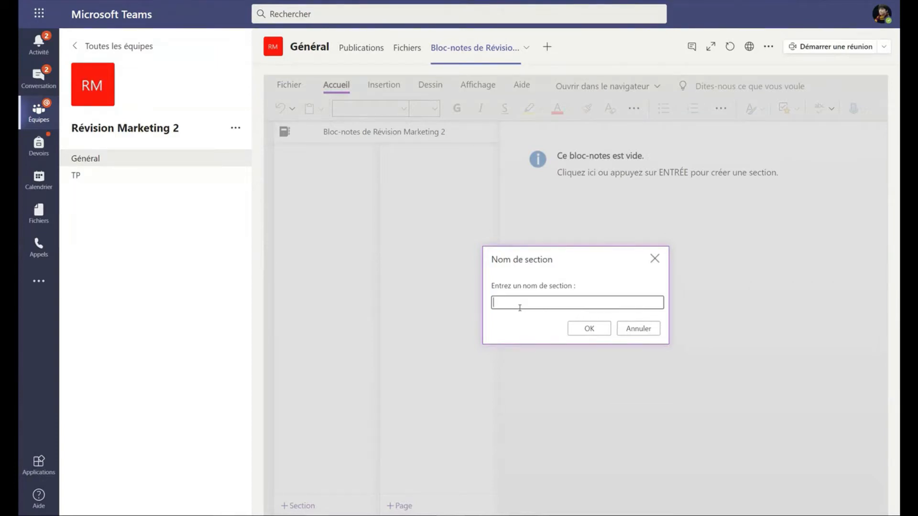
type("Notes des cours")
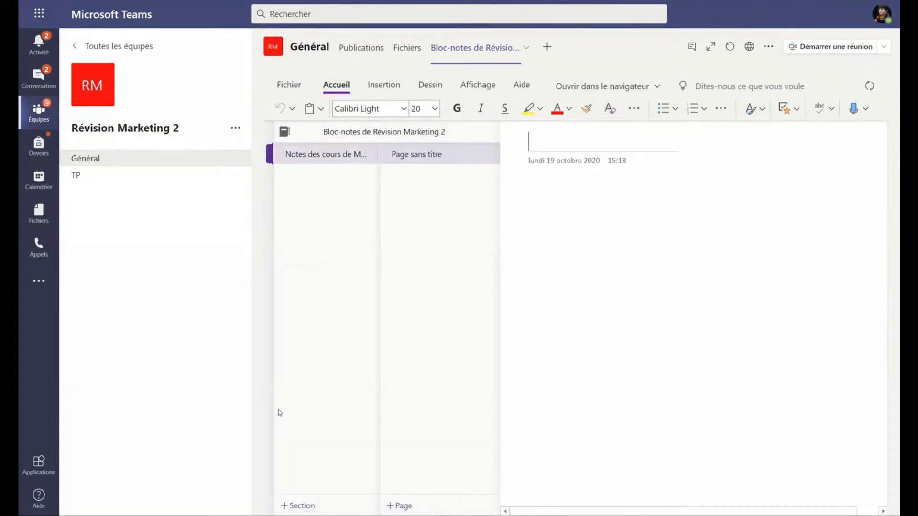
left_click(297, 505)
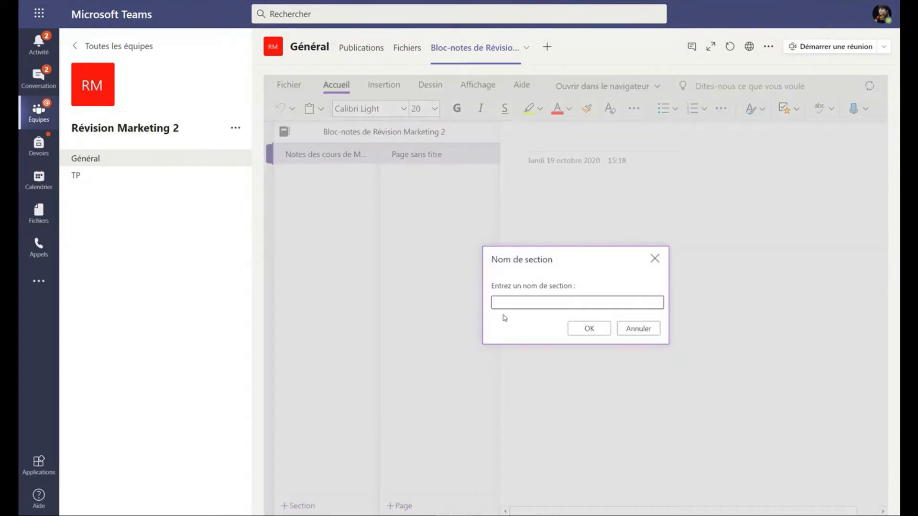
left_click(589, 328)
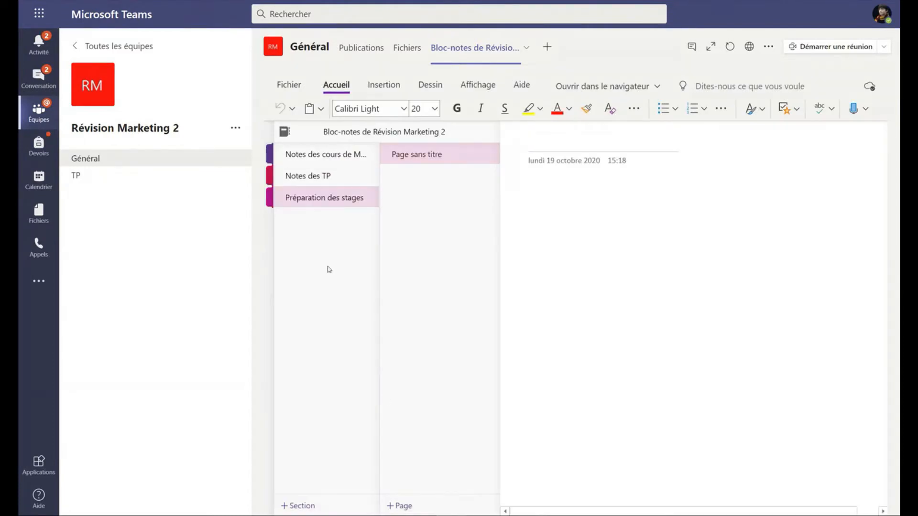
Title the untitled page in the course notes section "Cours du 19 octobre" and begin the page body below it
left_click(327, 156)
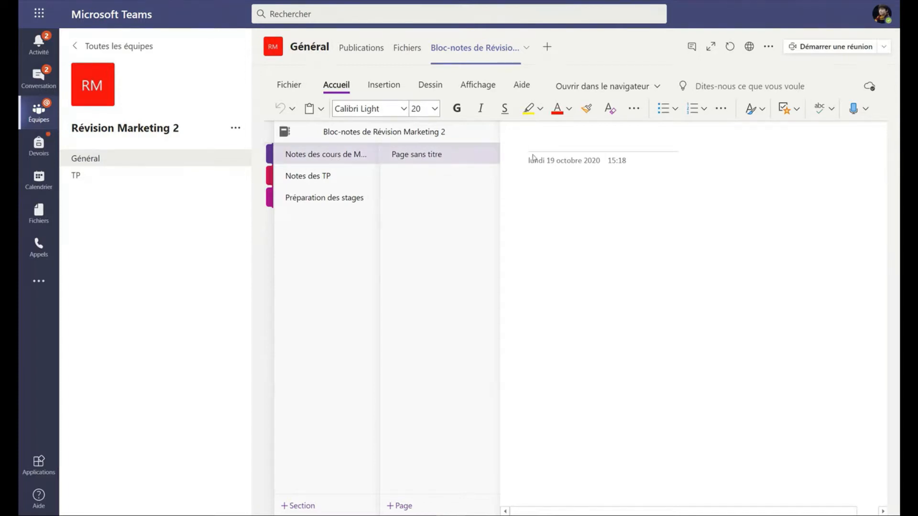
left_click(546, 146)
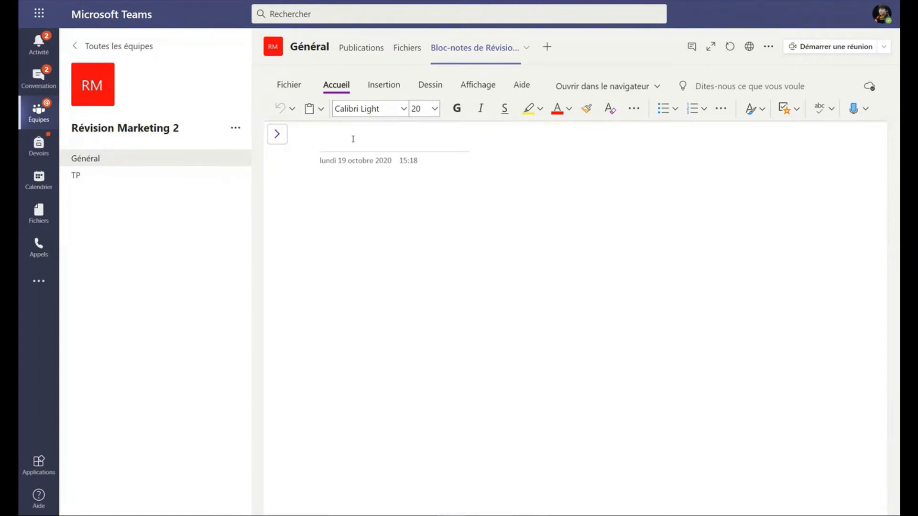
type("Cours du 19 octobre")
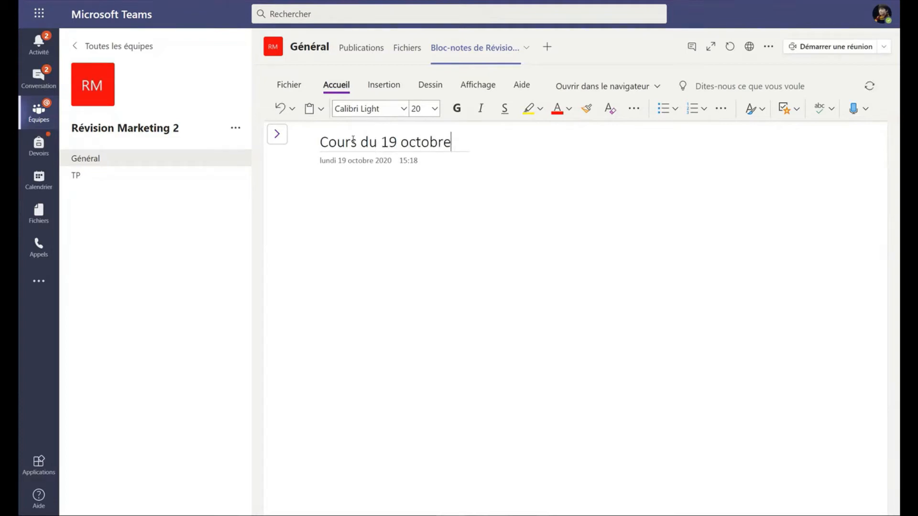
key("Return")
key("Return")
Fill the page body with a long column of filler lines containing only the letter "a"
type("a")
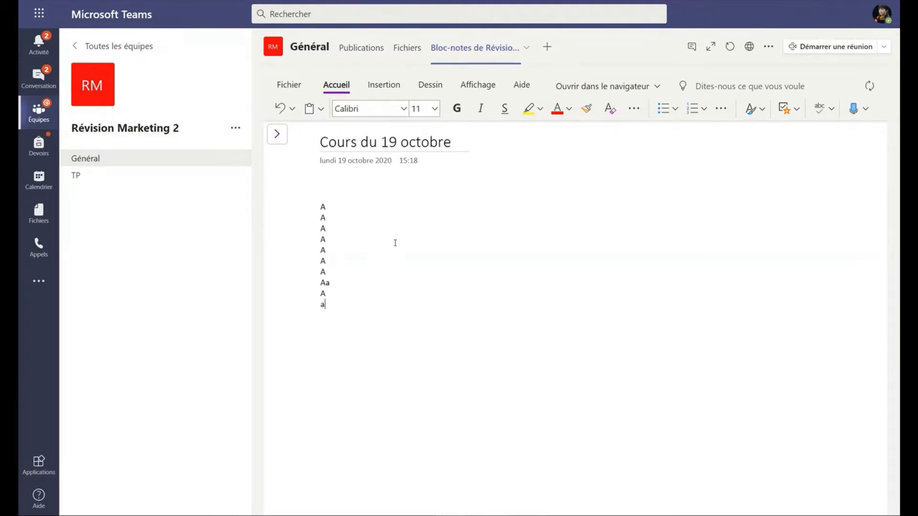
key("Return")
type("a")
key("Return")
type("a a aa a a a a a a a")
type(" a a aa a a a a a a aa a a a a a a a a a a a")
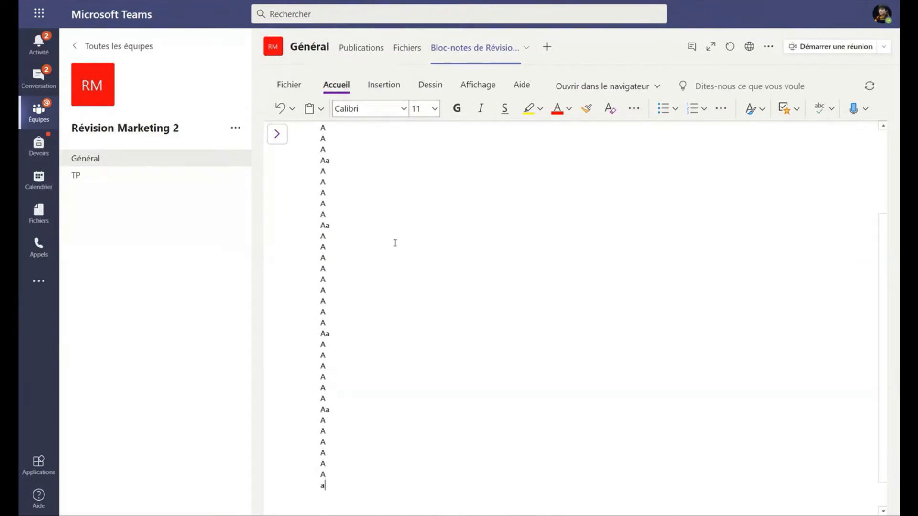
type(" a a a a a a a a a")
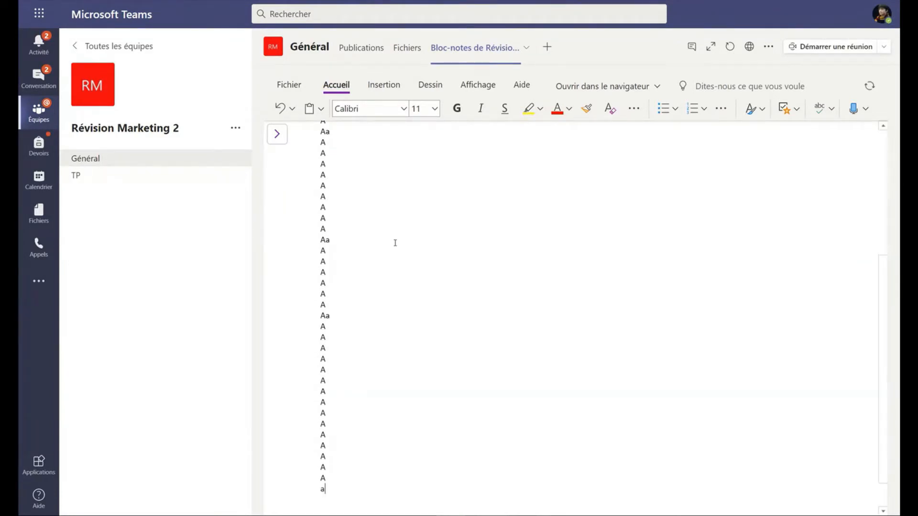
type(" a a a a a a")
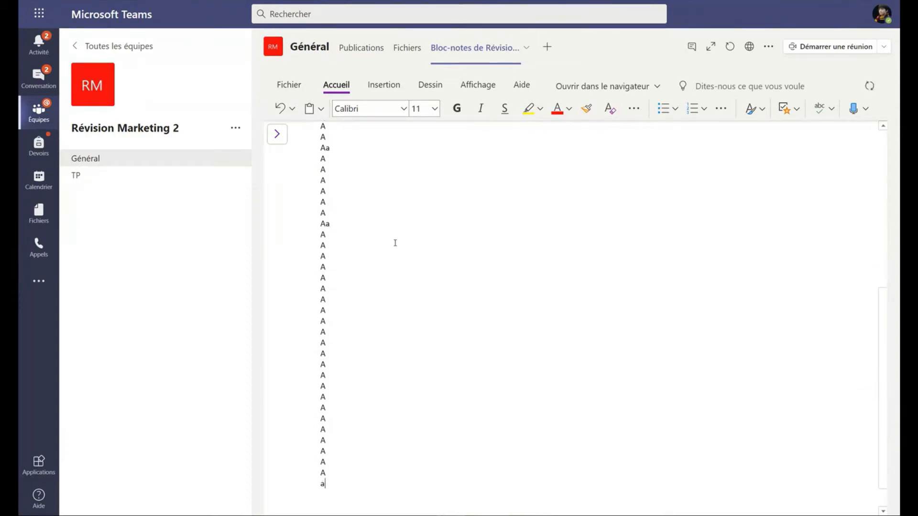
type(" a a")
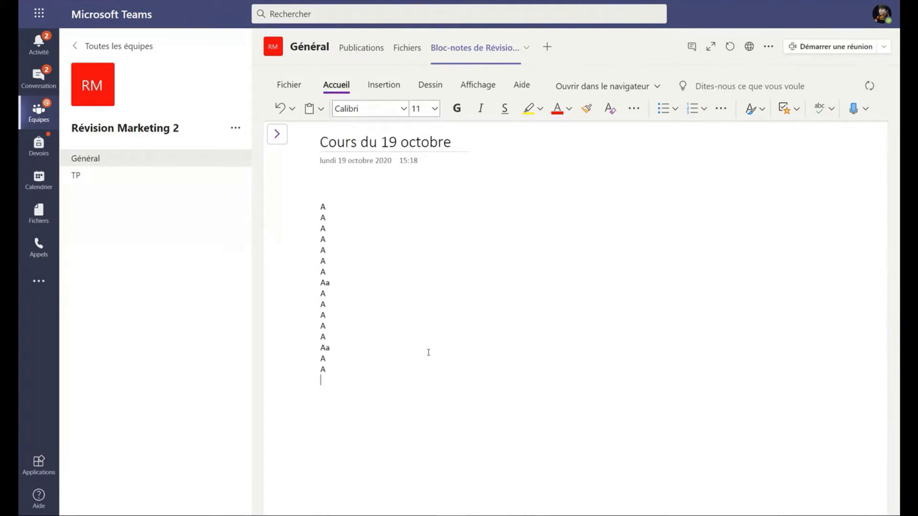
Delete all the filler "a" lines from the page body
key("BackSpace")
key("BackSpace")
key("BackSpace")
key("BackSpace")
key("BackSpace")
key("BackSpace")
key("BackSpace")
key("BackSpace")
key("BackSpace")
key("BackSpace")
key("BackSpace")
key("BackSpace")
key("BackSpace")
key("BackSpace")
key("BackSpace")
key("BackSpace")
key("BackSpace")
key("BackSpace")
key("BackSpace")
key("BackSpace")
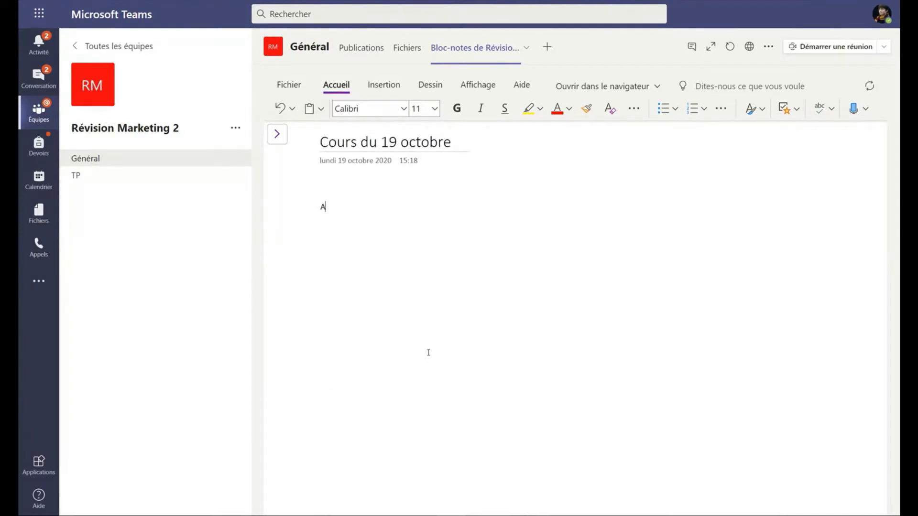
key("BackSpace")
left_click(403, 109)
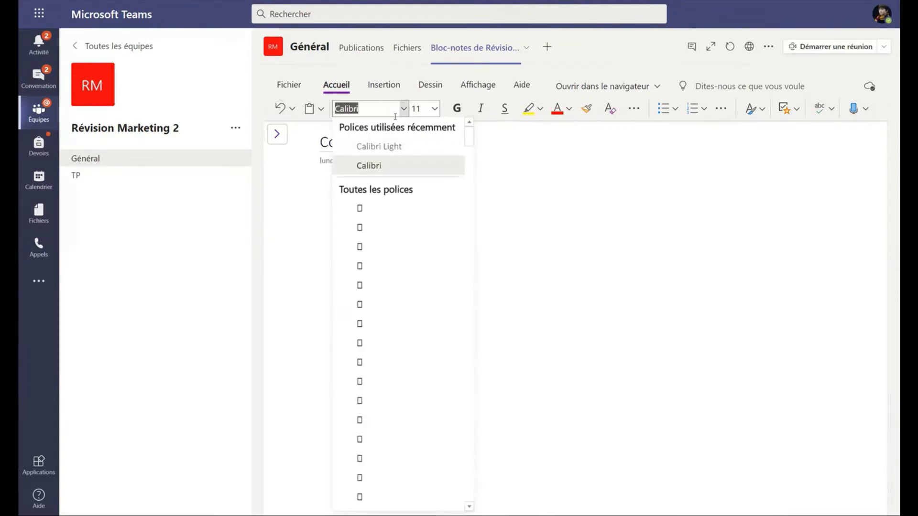
left_click(562, 174)
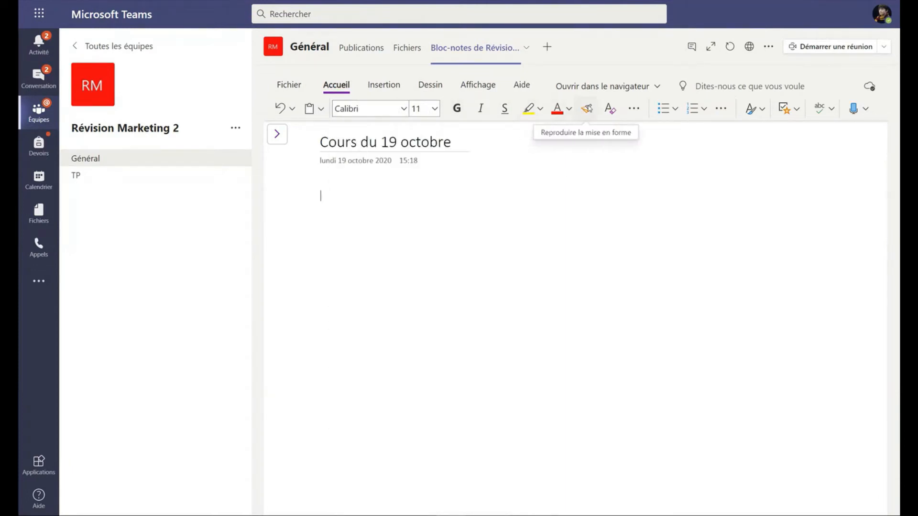
left_click(634, 108)
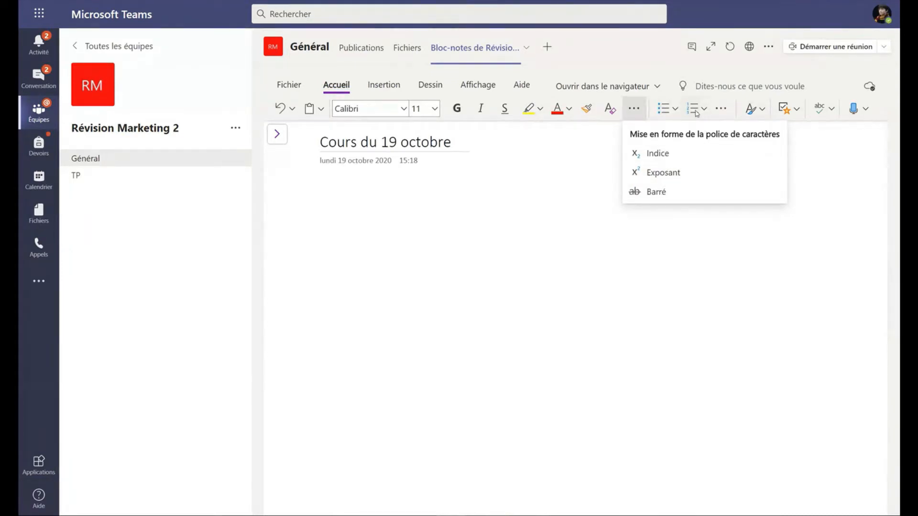
left_click(721, 109)
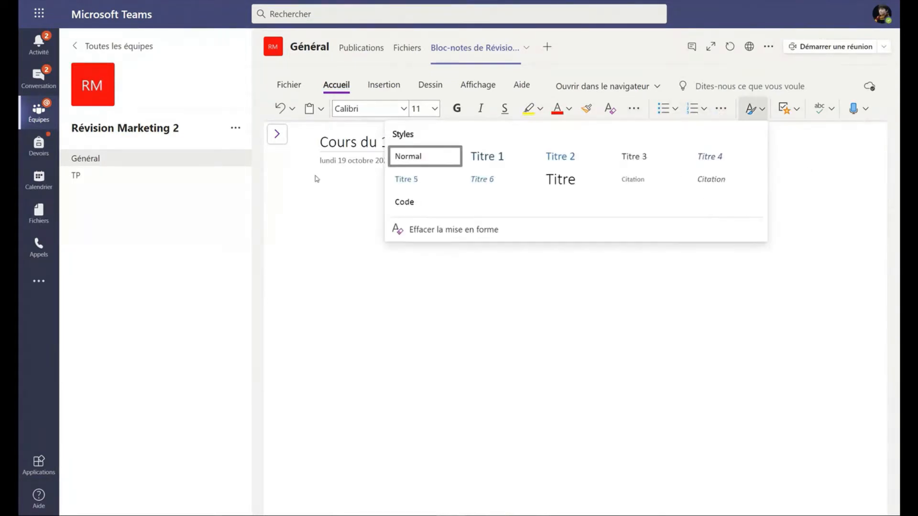
Write "Objectifs :" in the page body, followed by the lines "Approche d'un marché", "Descriptif clientèle", "Stratégie Marketing" and "Debriefing efficace"
left_click(316, 177)
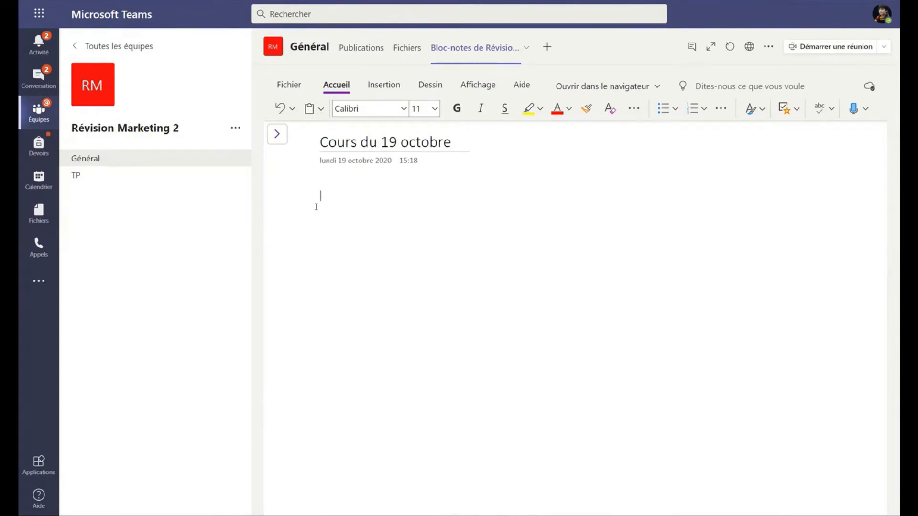
type("Objectifs :")
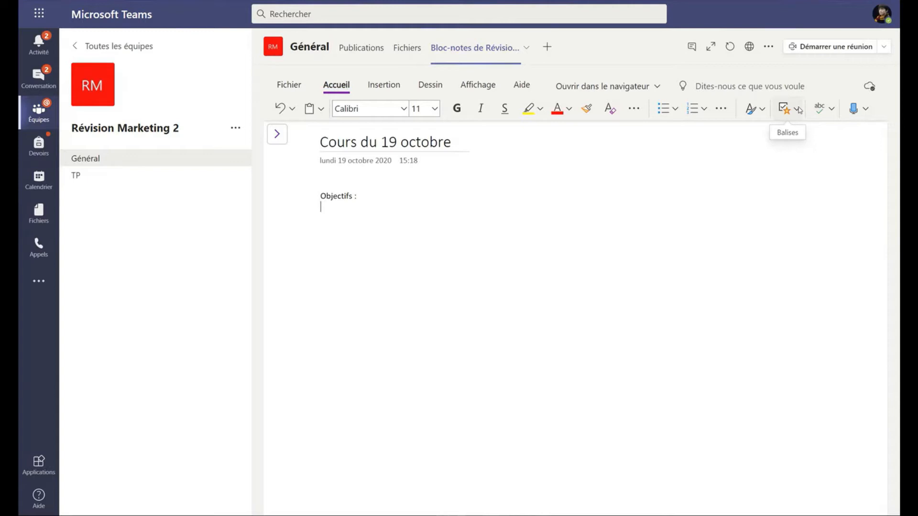
type("Approche d'un marché Descriptif clientèle Stratégie Marketing Debriefing efficace")
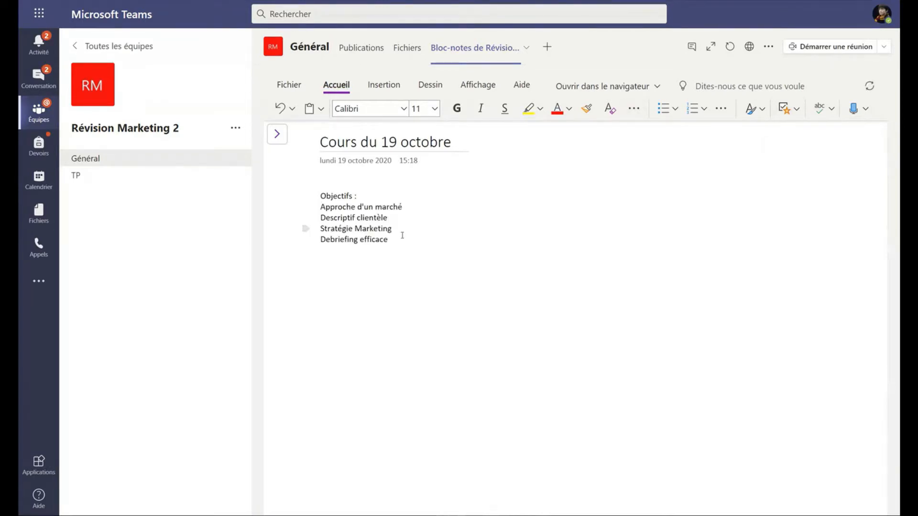
Apply the "À faire" tag to the four lines under "Objectifs :"
left_click(788, 108)
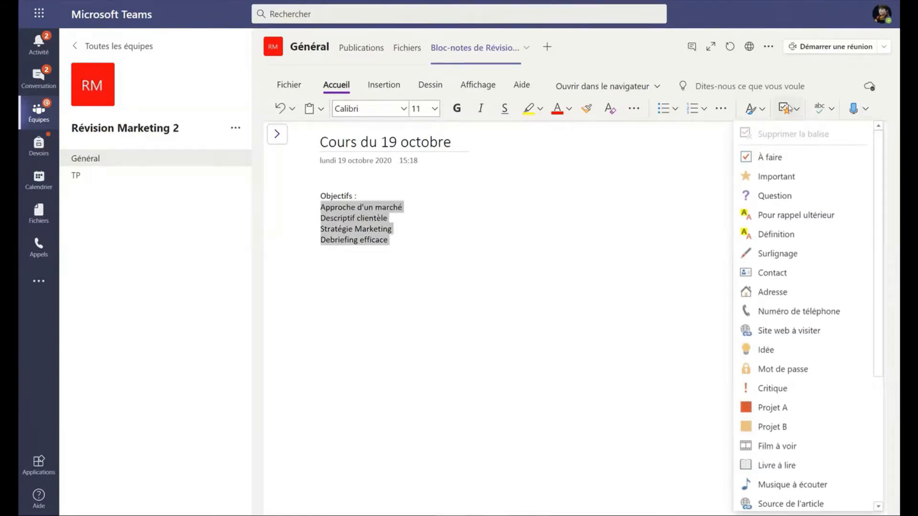
scroll(791, 287, "down", 4)
scroll(793, 420, "up", 4)
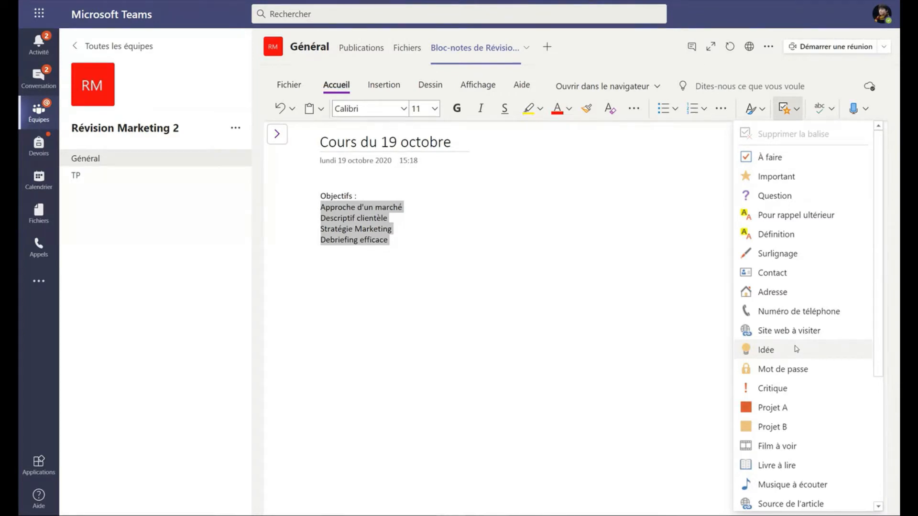
left_click(782, 158)
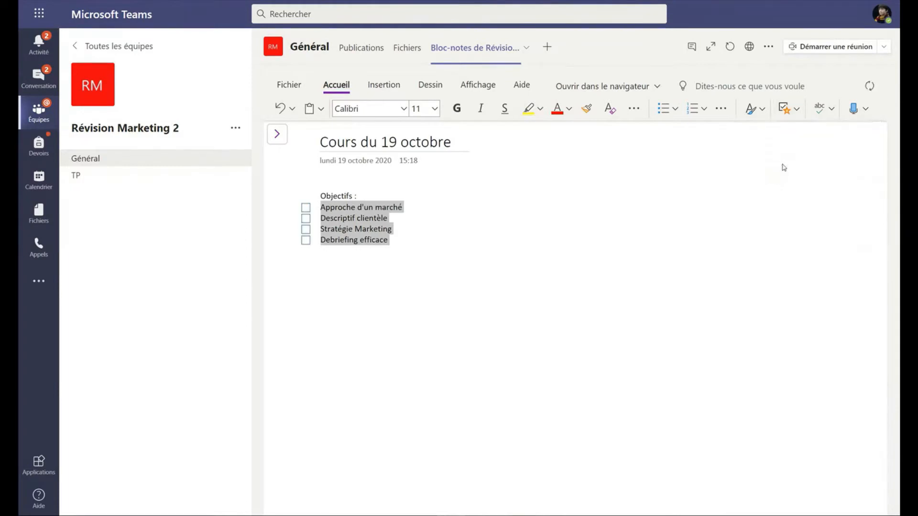
Apply the "Titre 1" style to the "Objectifs :" line
left_click_drag(390, 239, 317, 196)
left_click(368, 240)
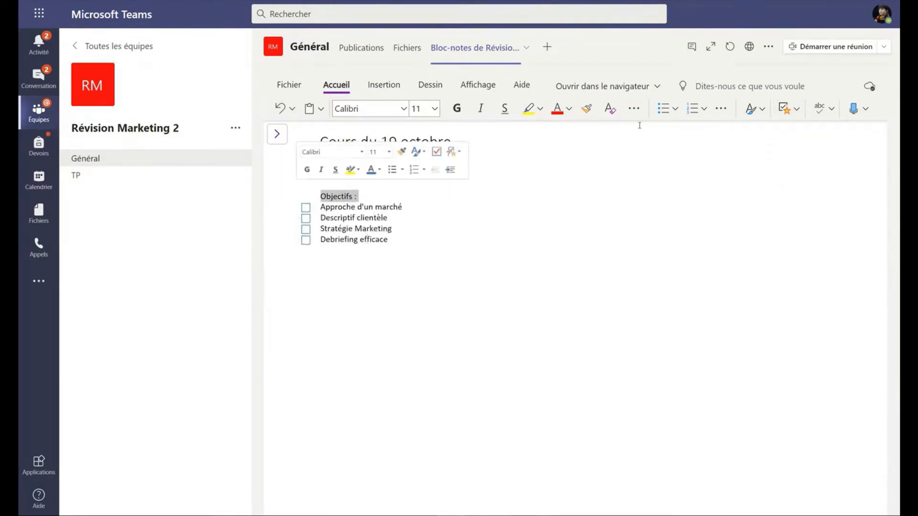
left_click(755, 109)
left_click(487, 157)
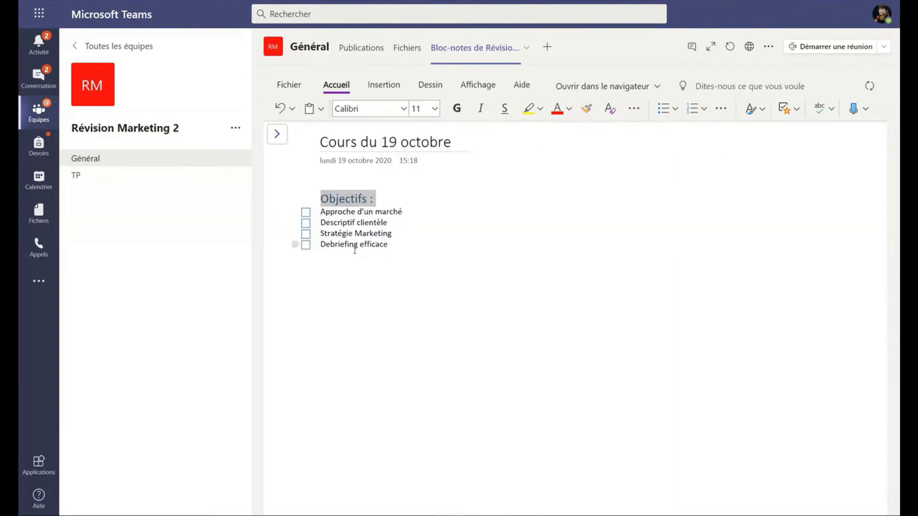
Try ticking off the first objectives in the to-do list and clear their checkboxes again
left_click(306, 213)
left_click(305, 223)
left_click(306, 234)
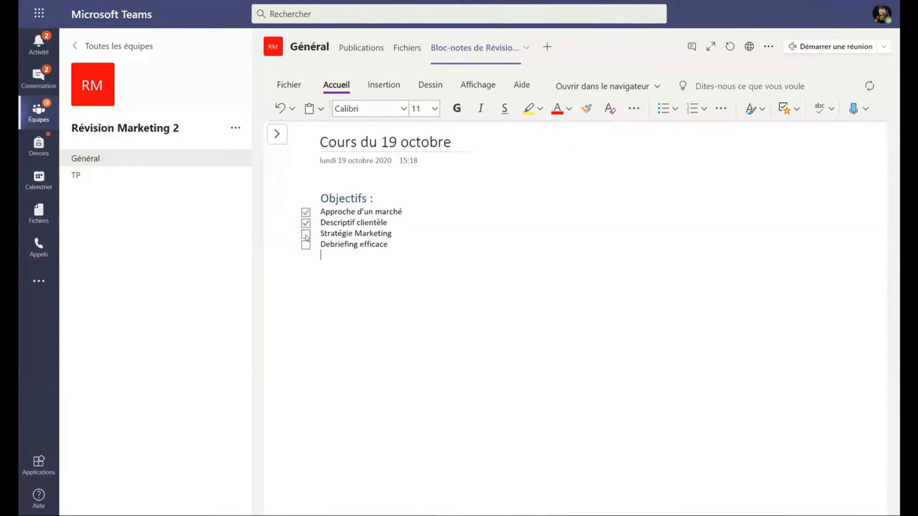
left_click(306, 234)
left_click(306, 223)
Copy marketing definitions n° 1 to n° 7 from the web article and paste them below the objectives list
left_click(330, 279)
key("Return")
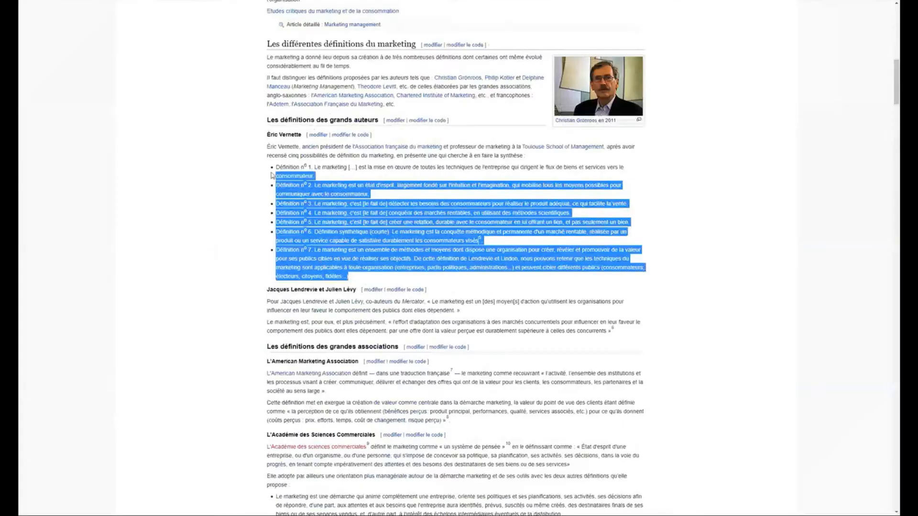
left_click_drag(273, 188, 273, 169)
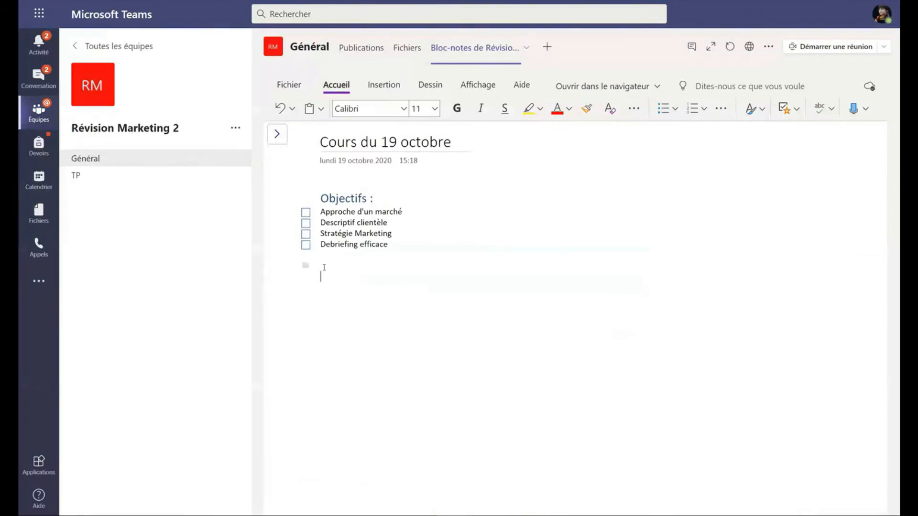
type("Définition n° 1. Le marketing [...] est la mise en œuvre de toutes les techniques de l'entreprise qui dirigent le flux de biens et services vers le consommateur. Définition n° 2. Le marketing est un état d'esprit, largement fondé sur l'intuition et l'imagination, qui mobilise tous les moyens possibles pour communiquer avec le consommateur. Définition n° 3. Le marketing, c'est [le fait de] détecter les besoins des consommateurs pour réaliser le produit adéquat, ce qui facilite la vente. Définition n° 4. Le marketing, c'est [le fait de] conquérir des marchés rentables, en utilisant des méthodes scientifiques. Définition n° 5. Le marketing, c'est [le fait de] créer une relation, durable avec le consommateur en lui offrant un lien, et pas seulement un bien. Définition n° 6. Définition synthétique (courte). Le marketing est la conquête méthodique et permanente d'un marché rentable, réalisée par un produit ou un service capable de satisfaire durablement les consommateurs visés5. Définition n° 7. Le marketing est un ensemble de méthodes et moyens dont dispose une organisation pour créer, révéler et promouvoir de la valeur pour ses publics cibles en vue de réaliser ses objectifs. De cette définition de Lendrevie et Lindon, nous pouvons retenir que les techniques du marketing sont applicables à toute organisation (entreprises, partis politiques, administrations...) et peuvent cibler différents publics (consommateurs, électeurs, citoyens, fidèles...)")
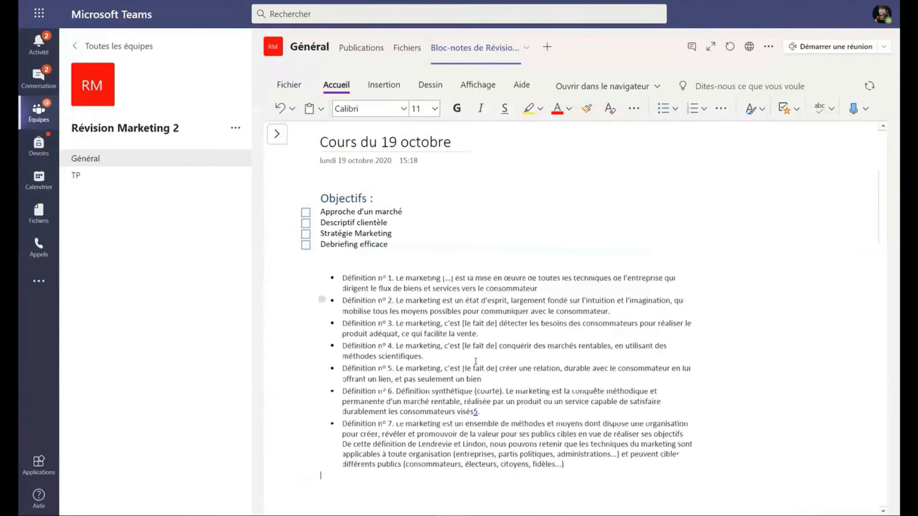
Apply the "Important" tag to "Définition n° 1" in the pasted list
left_click_drag(581, 289, 330, 270)
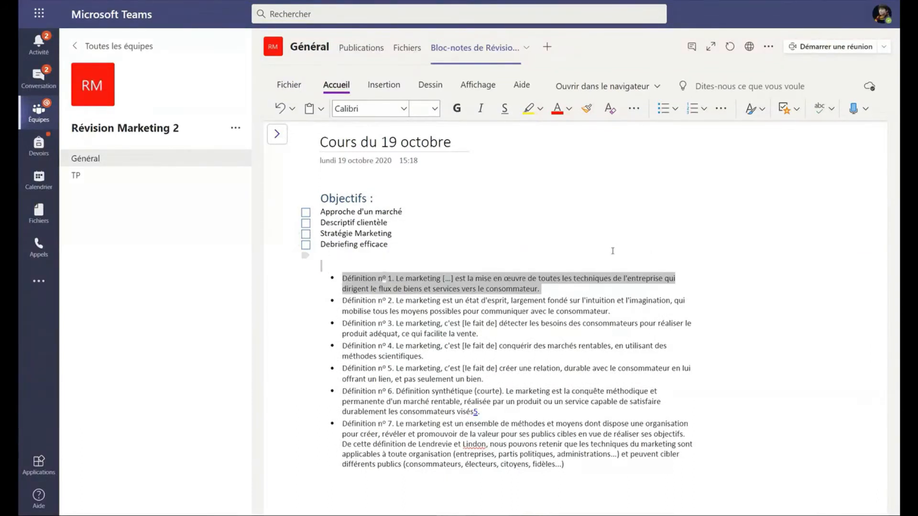
left_click(598, 260)
left_click_drag(538, 289, 341, 278)
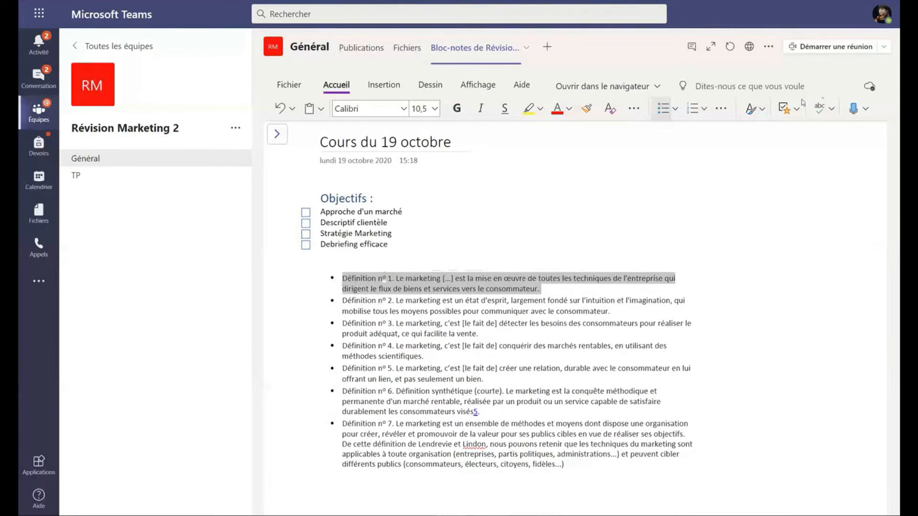
left_click(788, 108)
left_click(776, 176)
Apply the "Question" tag to "Définition n° 6" in the pasted list
left_click(444, 323)
left_click_drag(491, 411, 342, 392)
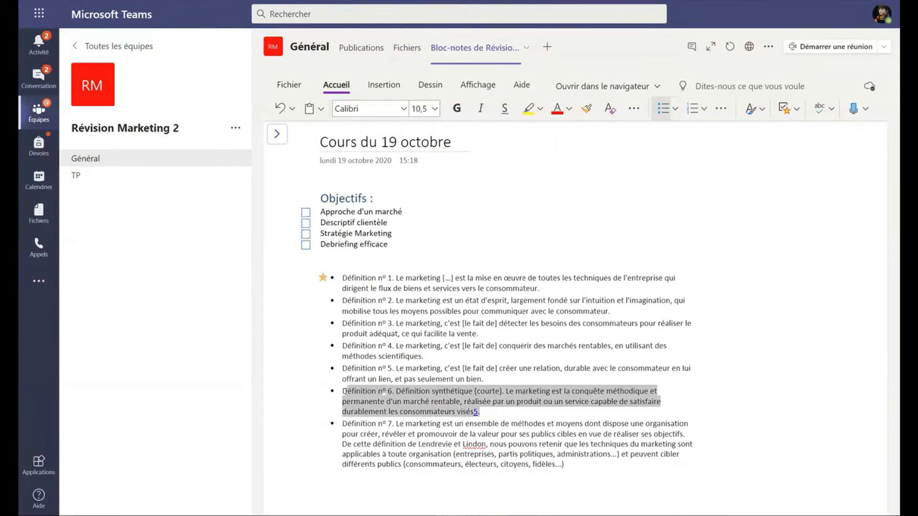
left_click(785, 109)
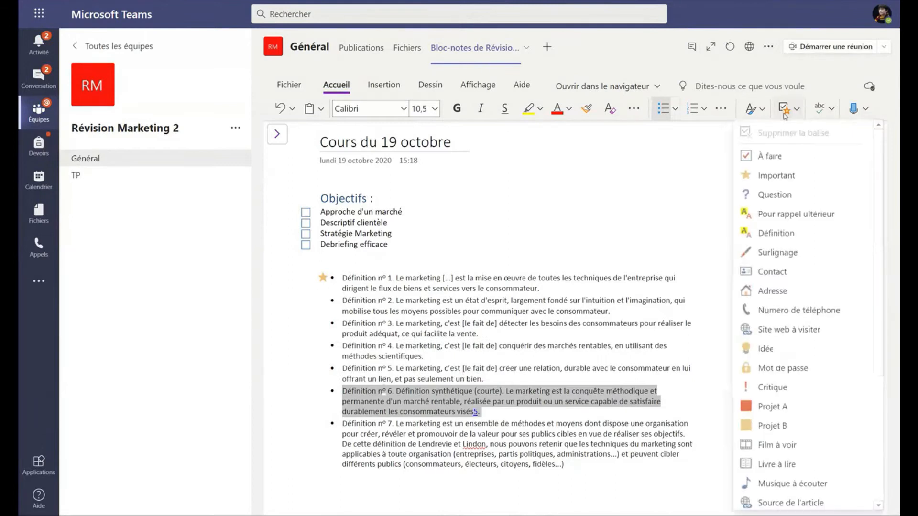
left_click(770, 203)
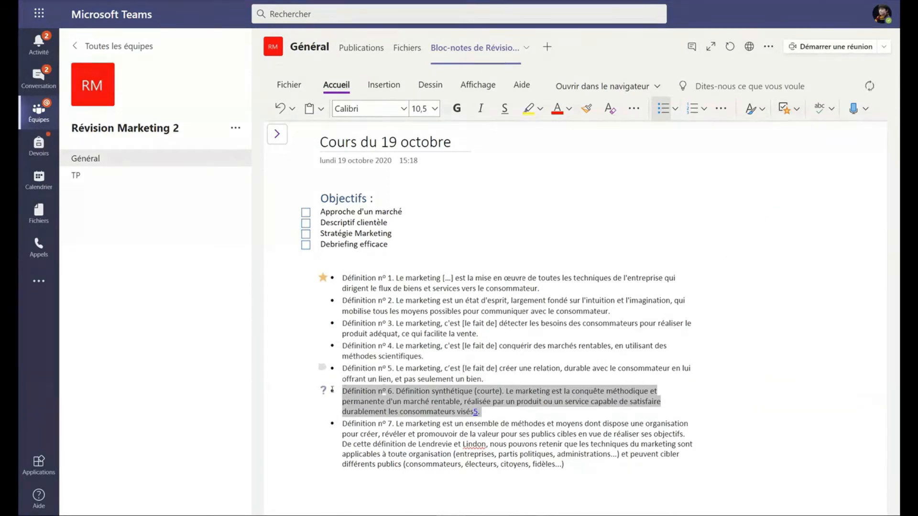
Apply the "Contact" tag to "Définition n° 7" in the pasted list and look through the other available tags
left_click(387, 368)
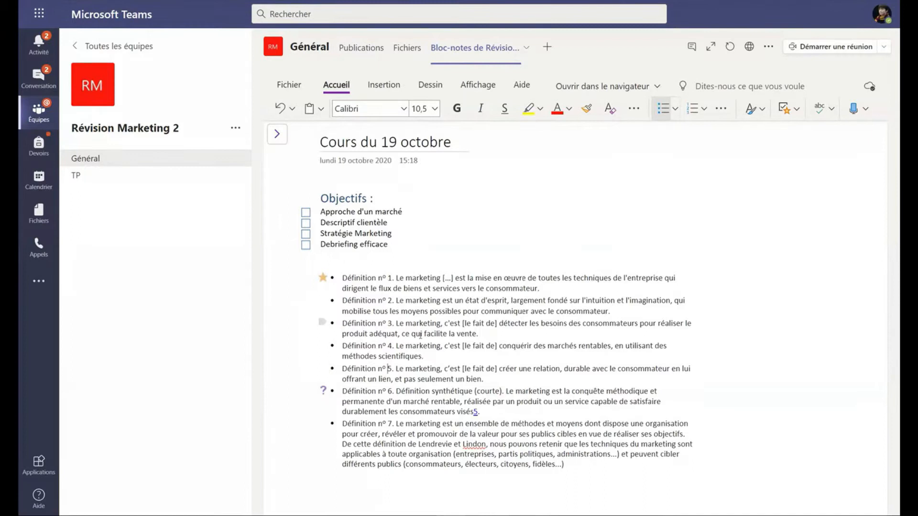
left_click_drag(337, 471, 340, 424)
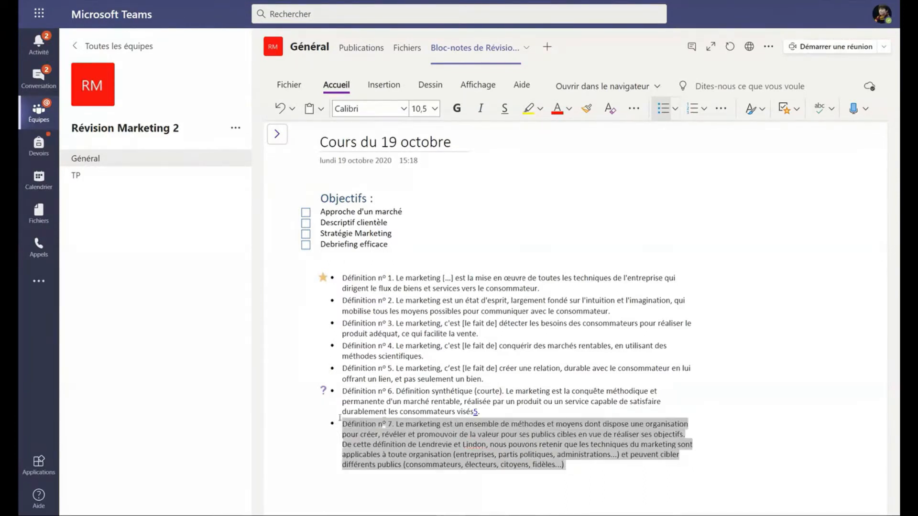
left_click(796, 109)
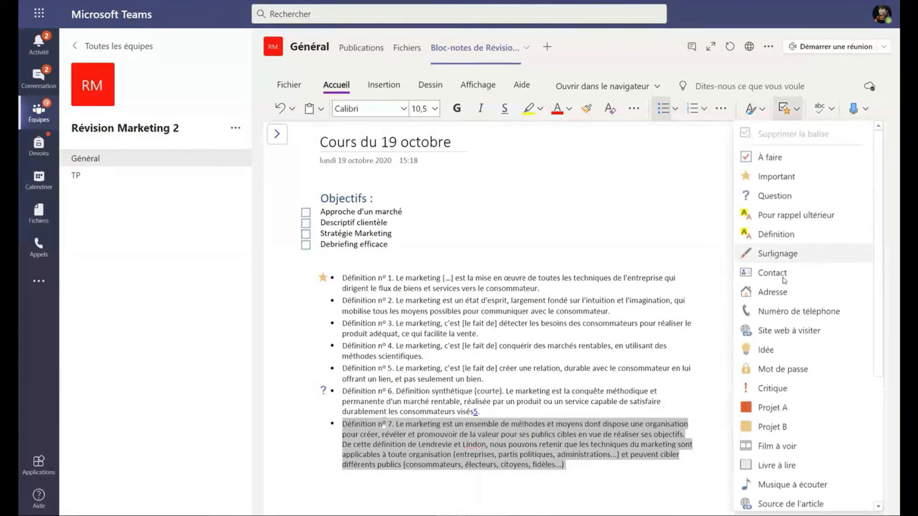
left_click(772, 273)
left_click(796, 109)
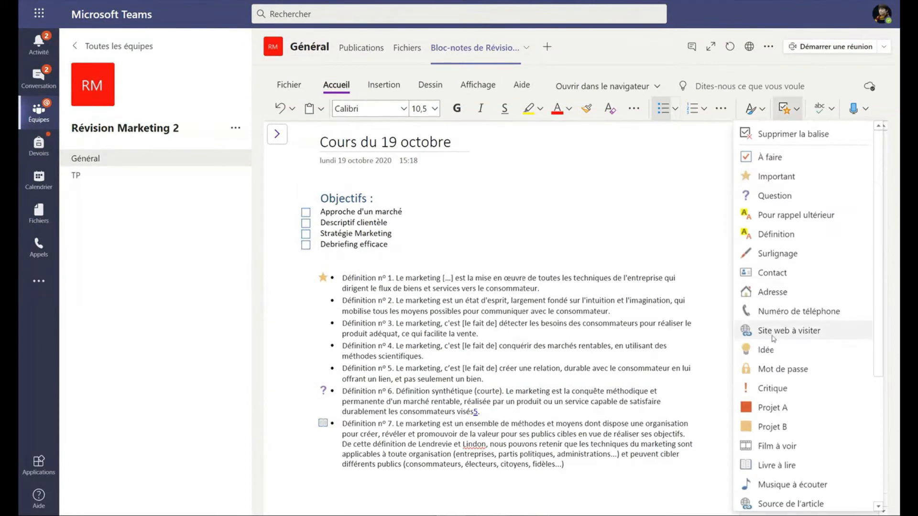
scroll(455, 350, "down", 1)
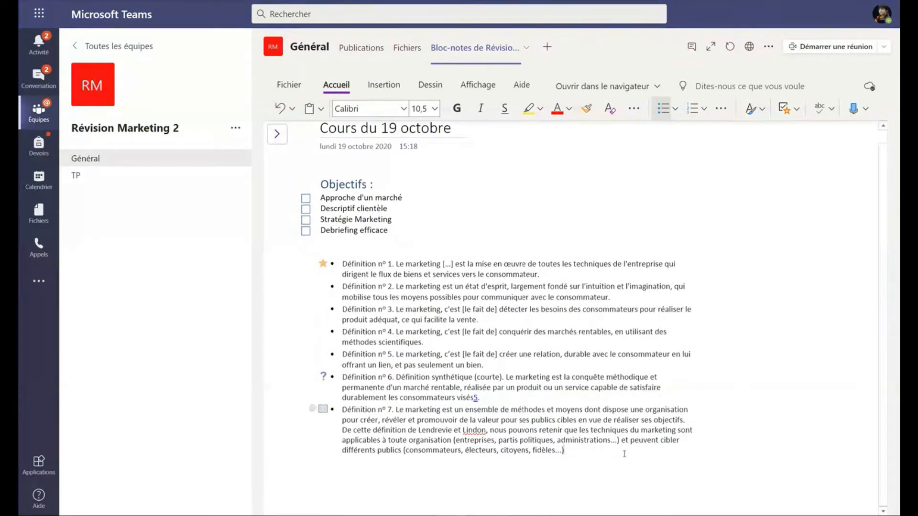
Dictate two French paragraphs below the definitions, on Word's dictation features and on punctuation and line breaks in OneNote, and start a new line
scroll(625, 454, "down", 1)
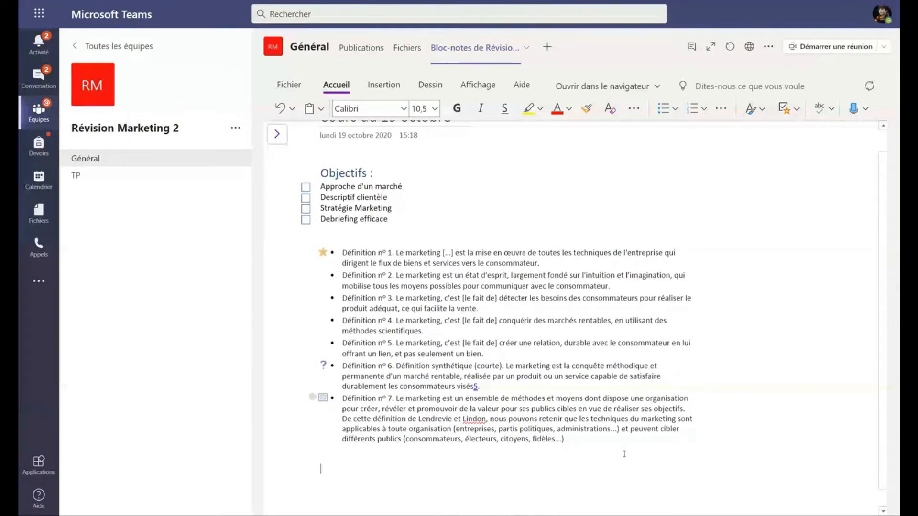
scroll(624, 454, "down", 1)
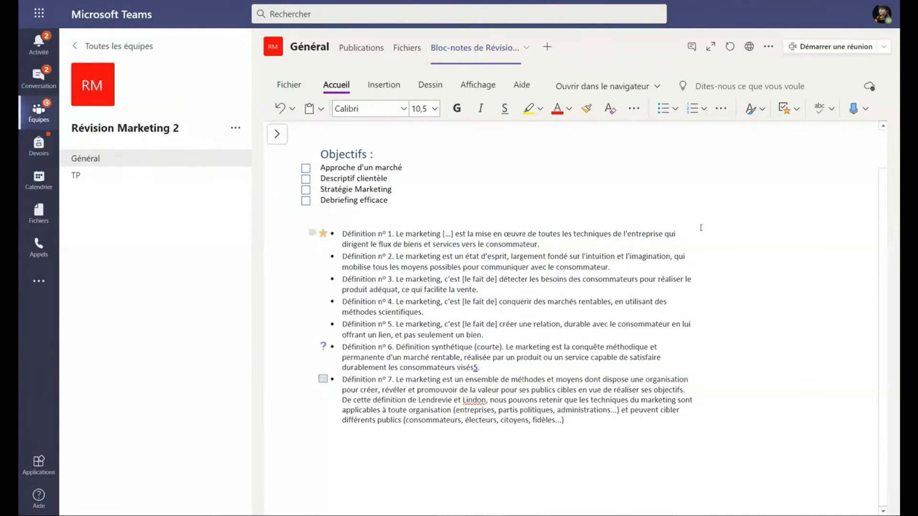
left_click(866, 109)
left_click(805, 293)
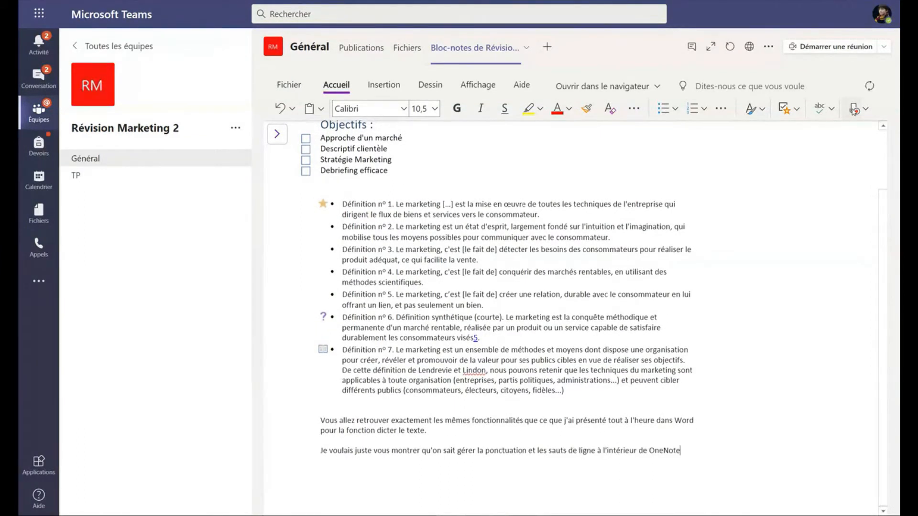
left_click(854, 110)
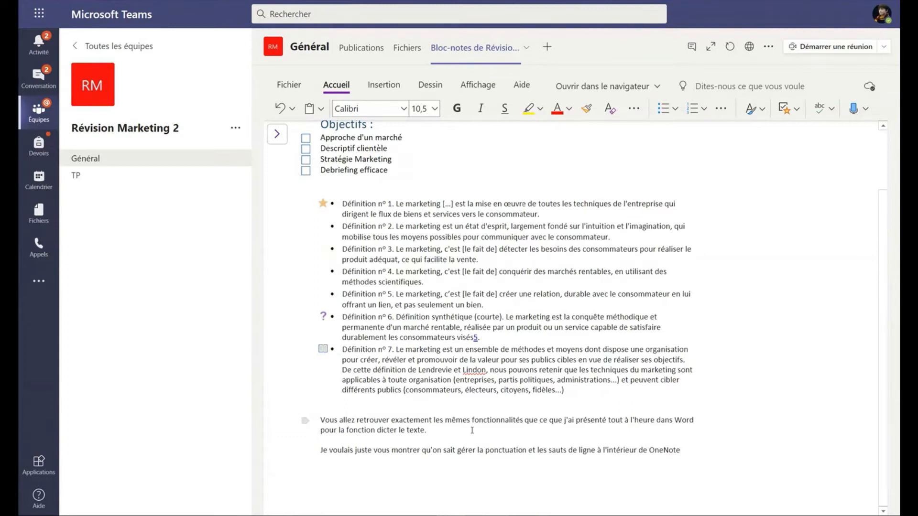
key("Return")
scroll(543, 250, "up", 2)
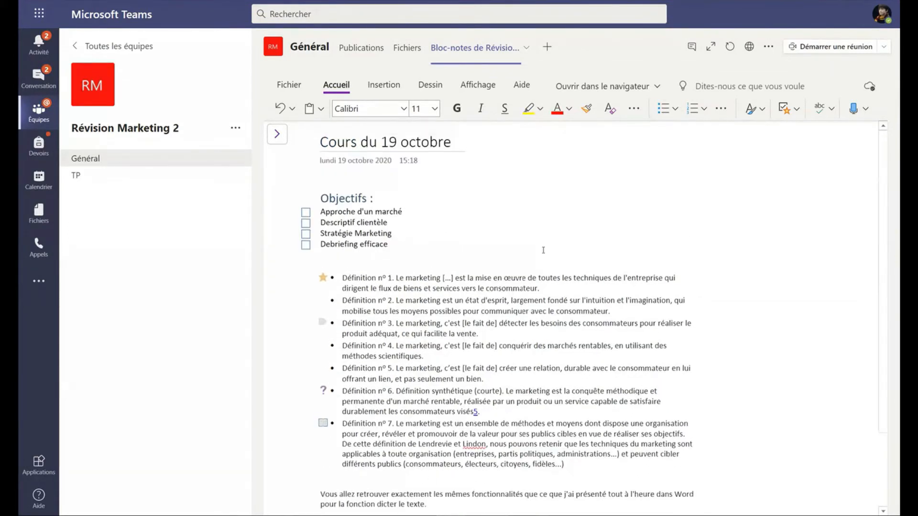
scroll(543, 251, "down", 3)
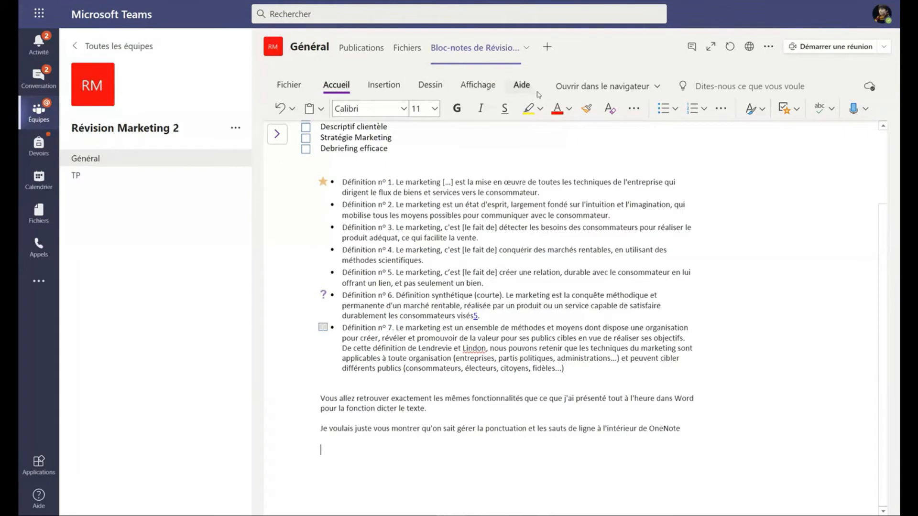
left_click(379, 89)
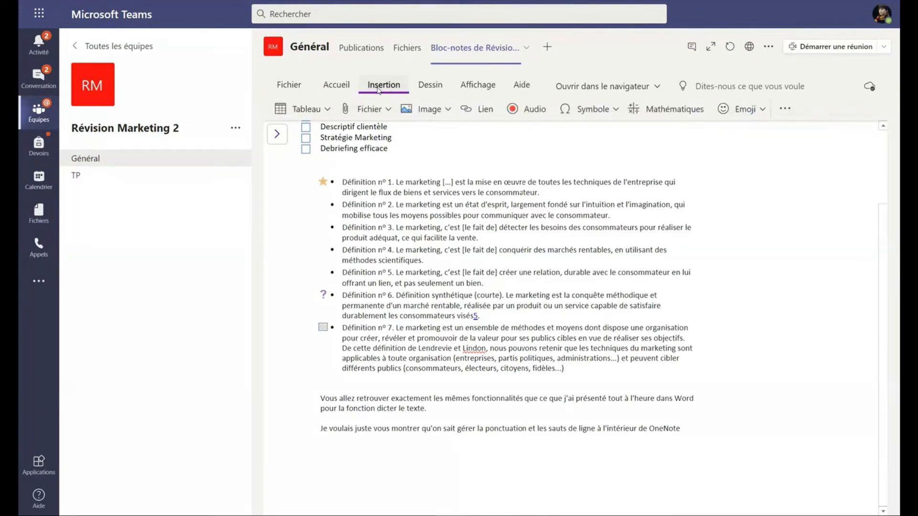
left_click(300, 111)
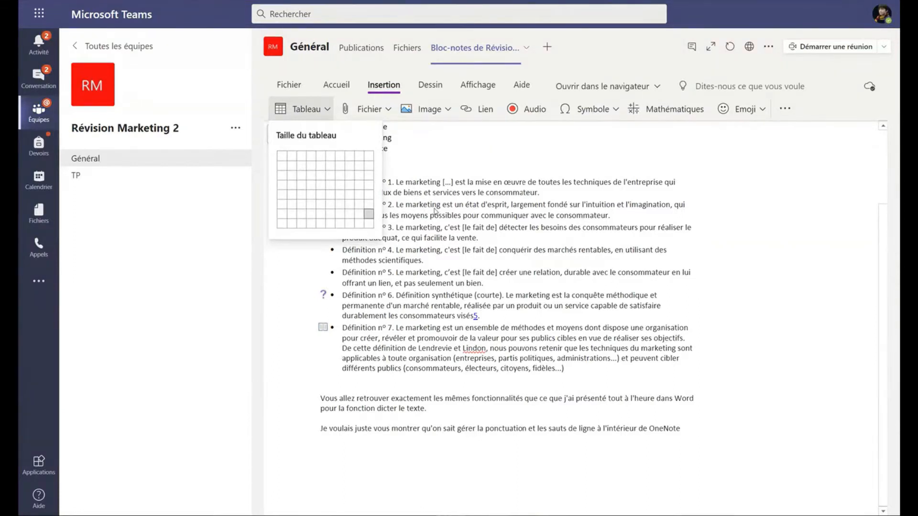
left_click(321, 452)
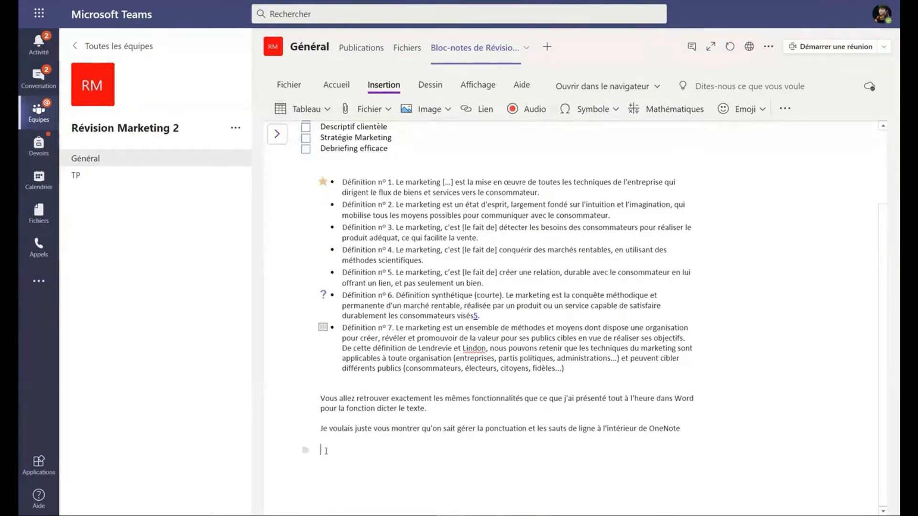
Attach the "Formation Teams" Word document from the computer below the dictated paragraphs and add blank lines after it
left_click(386, 116)
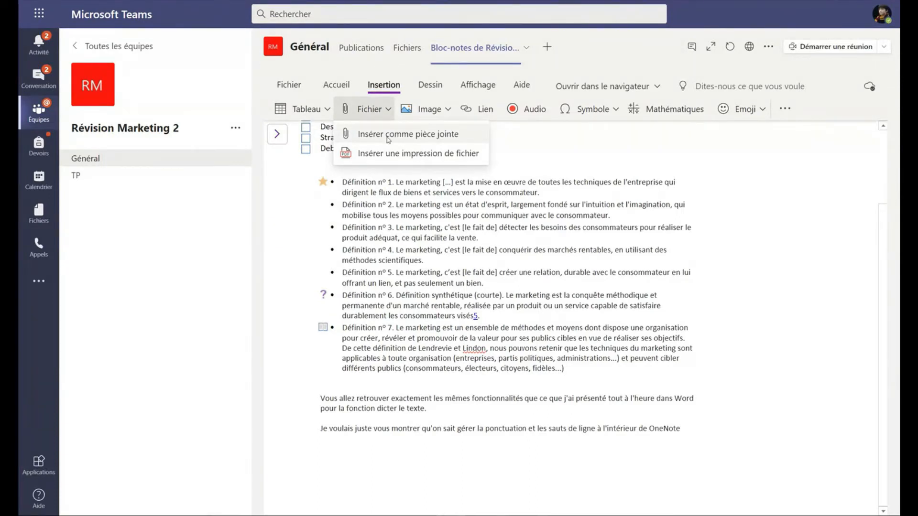
left_click(389, 139)
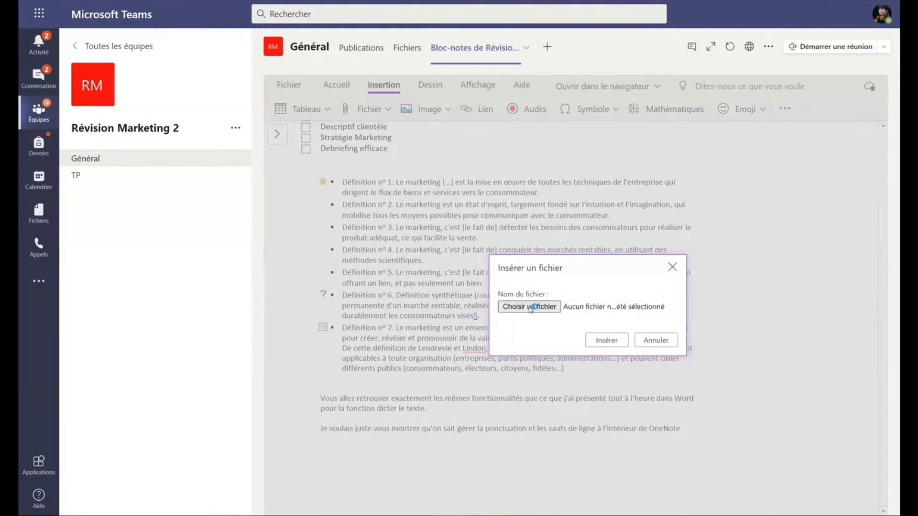
left_click(530, 307)
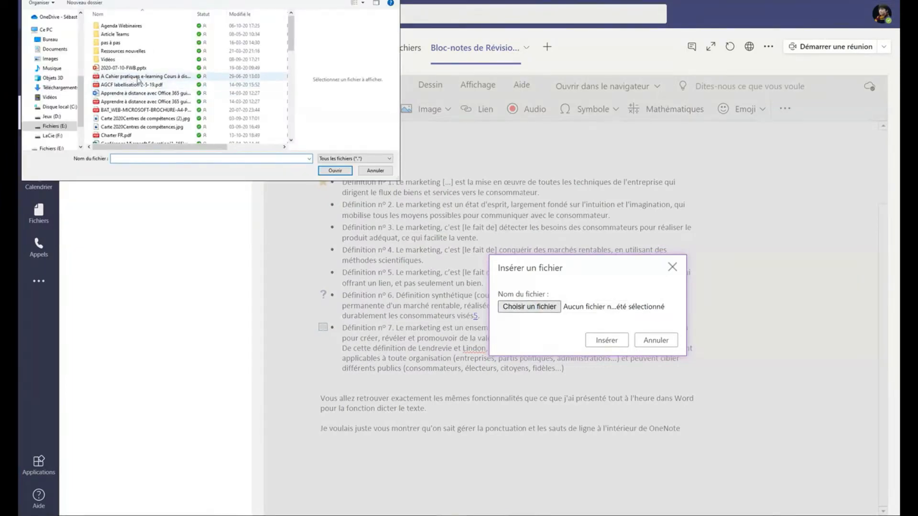
double_click(155, 129)
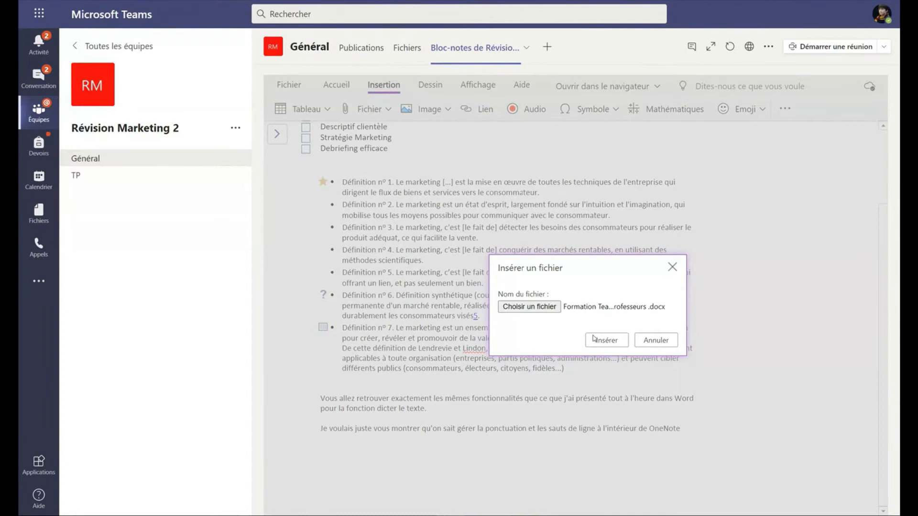
left_click(606, 340)
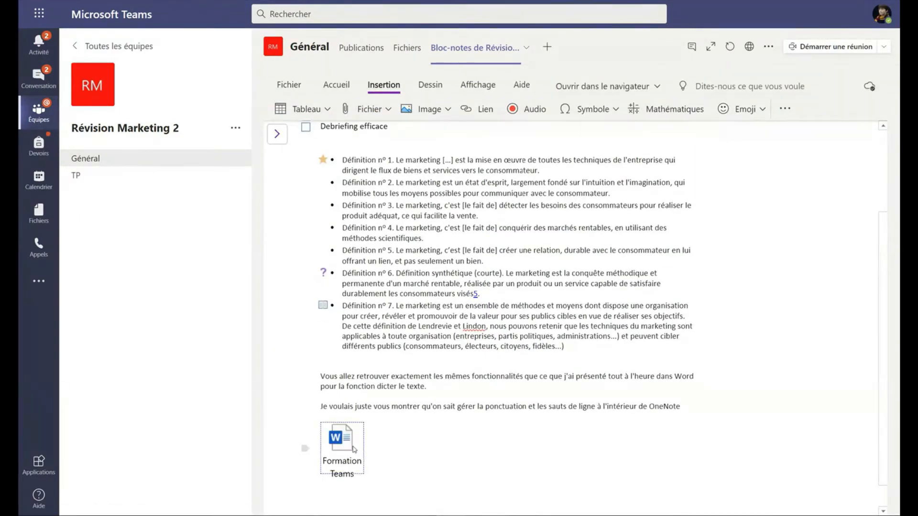
scroll(354, 450, "down", 1)
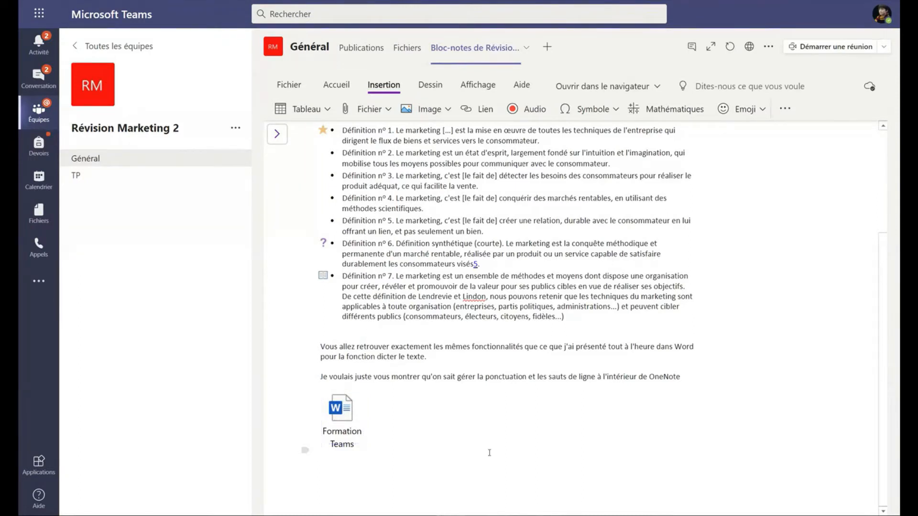
key("Return")
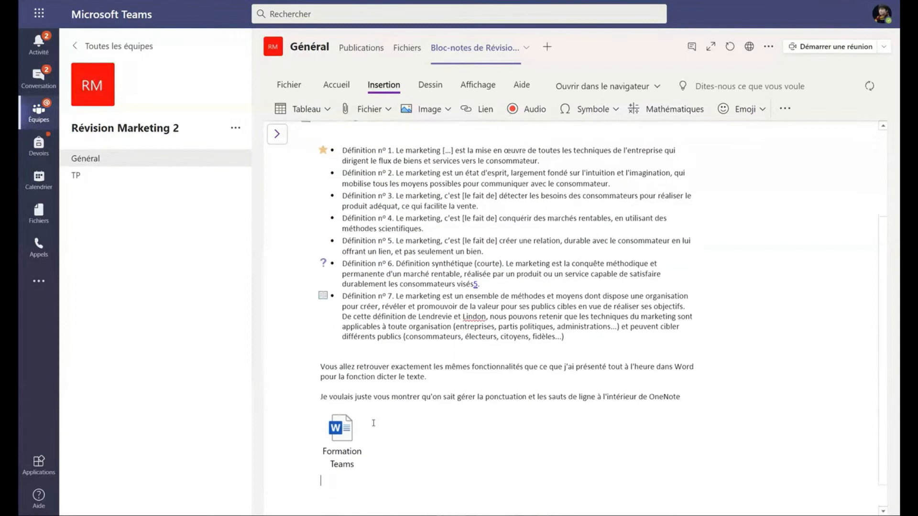
key("Return")
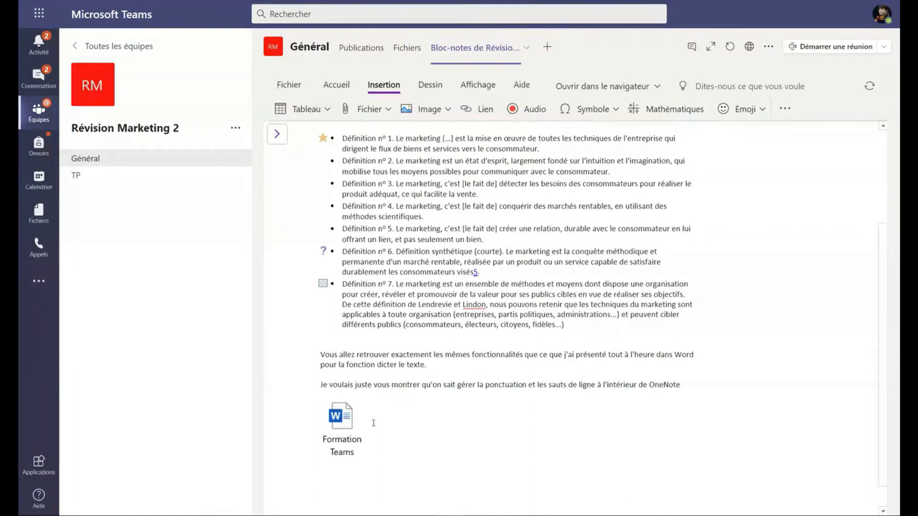
left_click(355, 417)
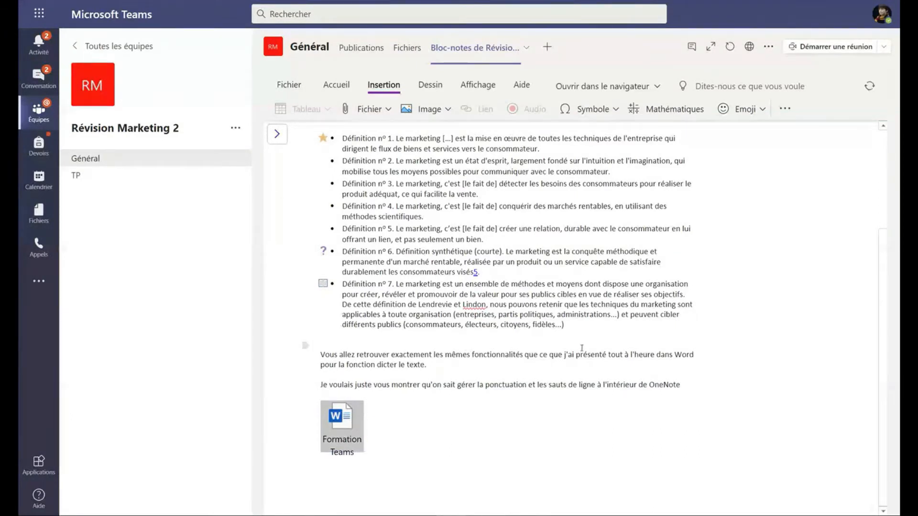
left_click(411, 477)
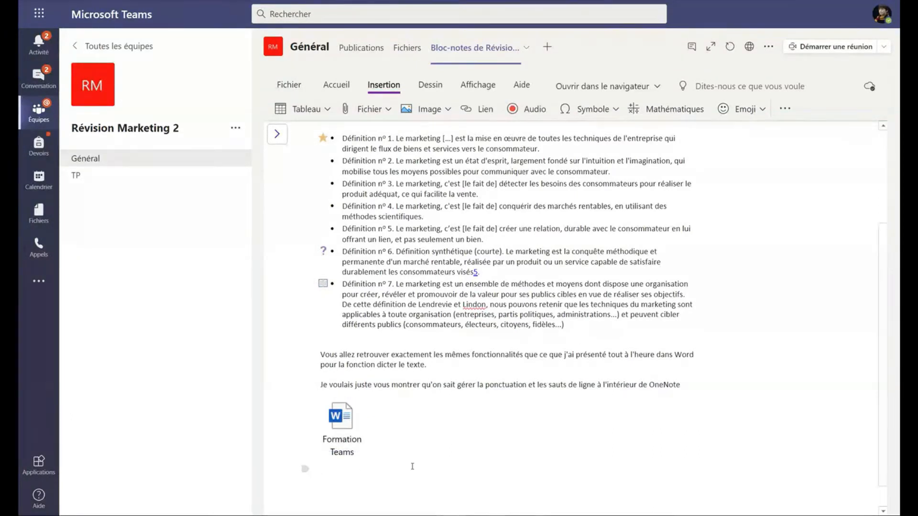
Create a separate note container to the right of the objectives and enter "Placer du texte ou des images" in it
scroll(412, 467, "up", 5)
left_click(846, 377)
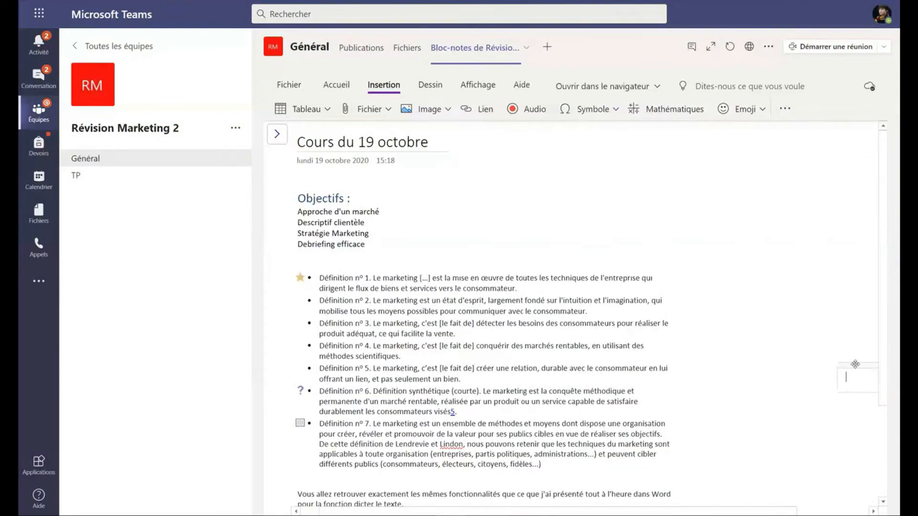
left_click_drag(855, 364, 817, 205)
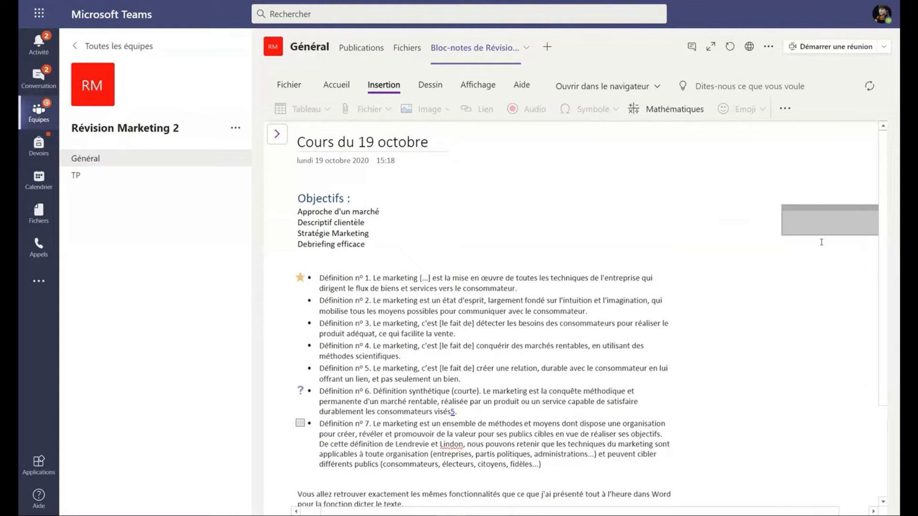
left_click(758, 187)
left_click_drag(787, 181, 767, 175)
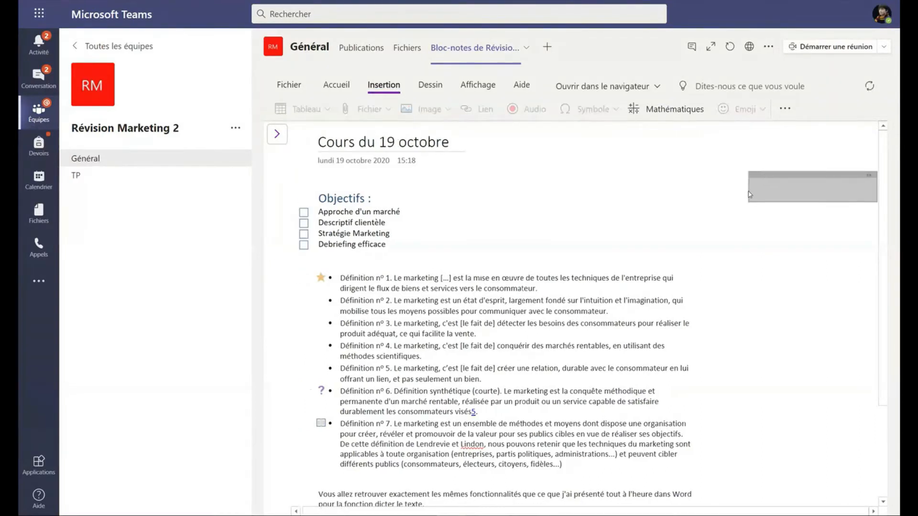
type("Placer d")
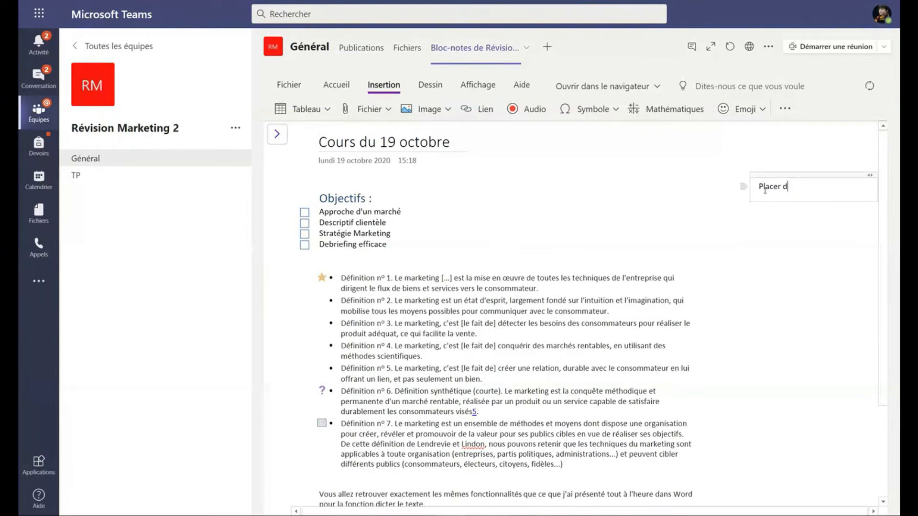
type("u texte ou des images")
Move the "Placer du texte ou des images" note slightly down and shift the main objectives and definitions container slightly up
left_click(743, 278)
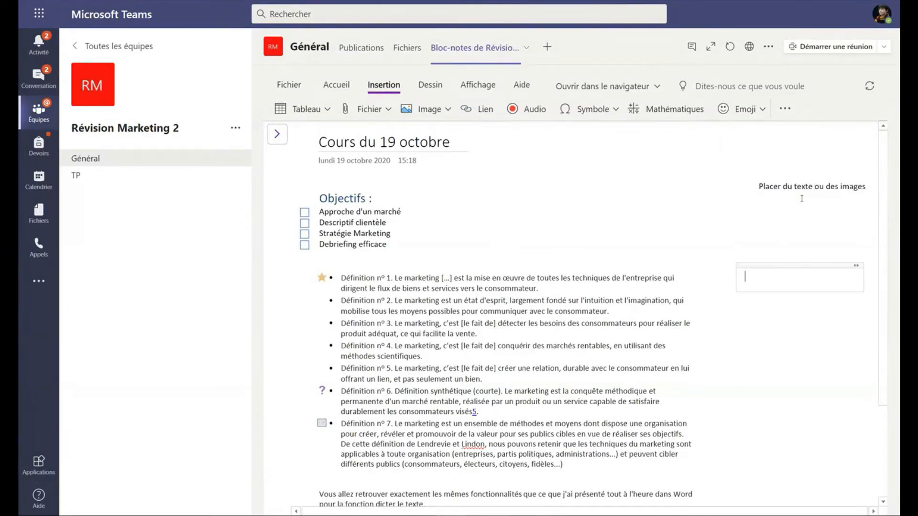
left_click_drag(789, 176, 815, 209)
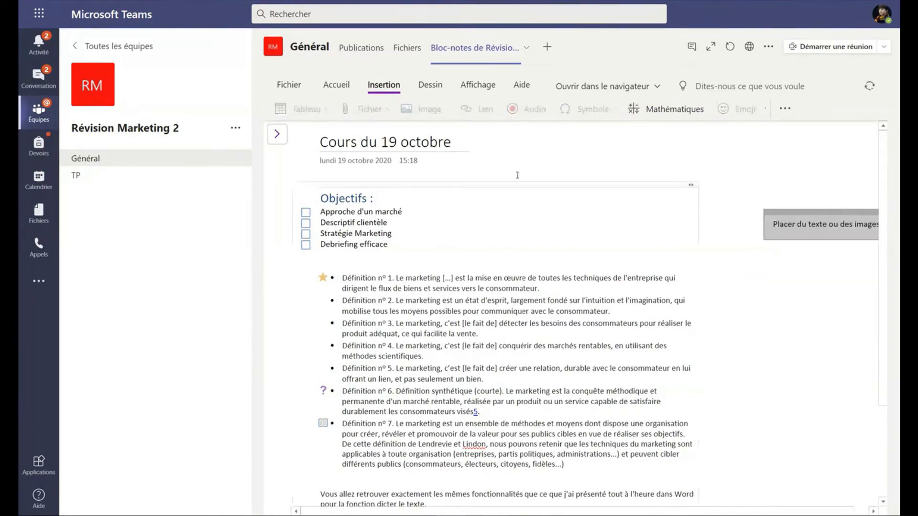
mouse_move(502, 185)
left_mouse_down()
mouse_move(533, 185)
mouse_move(500, 178)
left_mouse_up()
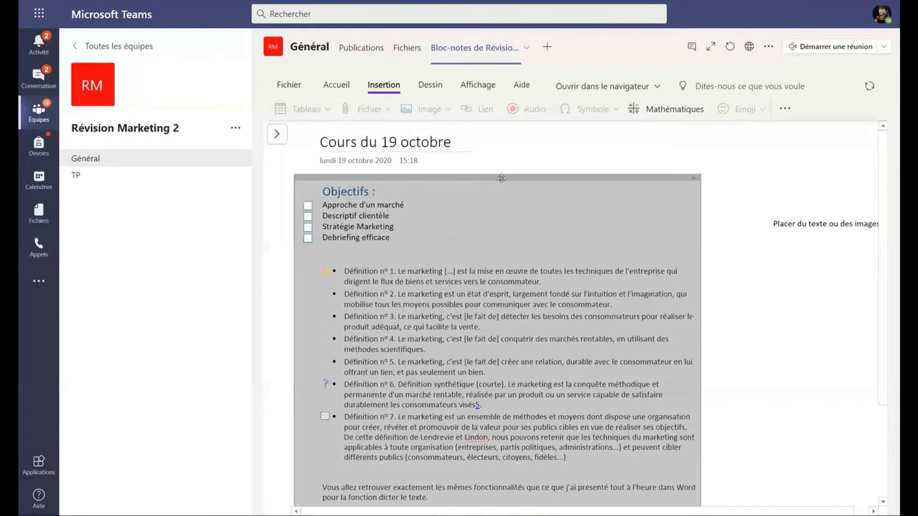
Move the "Placer du texte ou des images" note up level with the "Objectifs :" heading and add blank lines below its text
left_click(814, 215)
left_click_drag(776, 192, 778, 176)
left_click(844, 189)
key("Return")
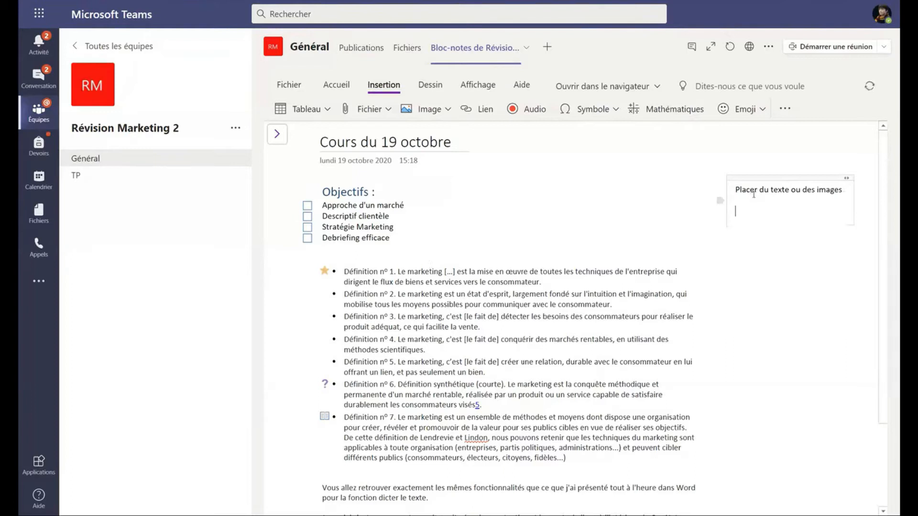
mouse_move(770, 178)
left_mouse_down()
mouse_move(787, 177)
mouse_move(771, 171)
mouse_move(784, 185)
left_mouse_up()
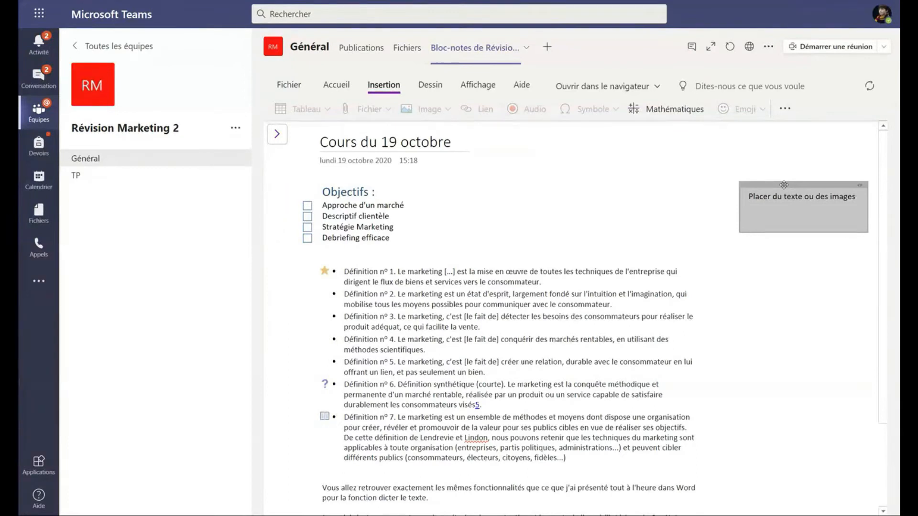
Insert a printout of the "Manuel de l'élève" file below the attached "Formation Teams" document and retry synchronising the page
scroll(710, 210, "down", 3)
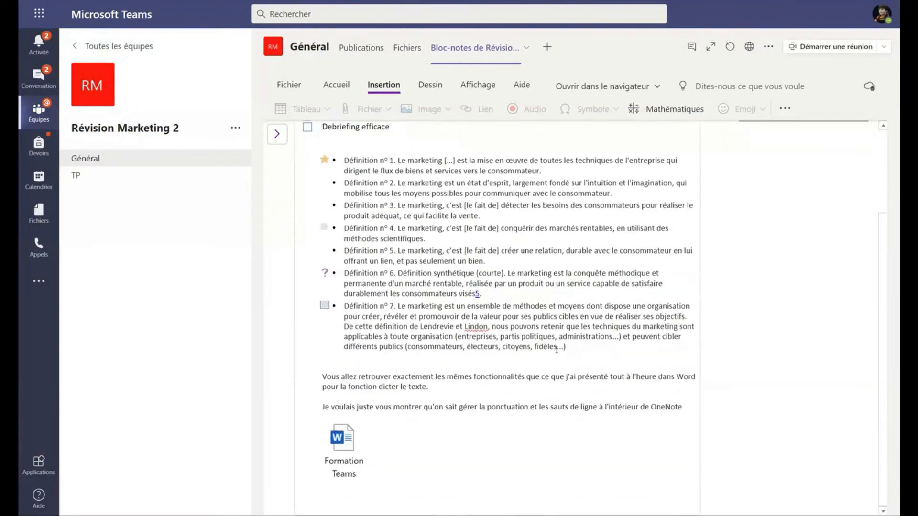
left_click(330, 497)
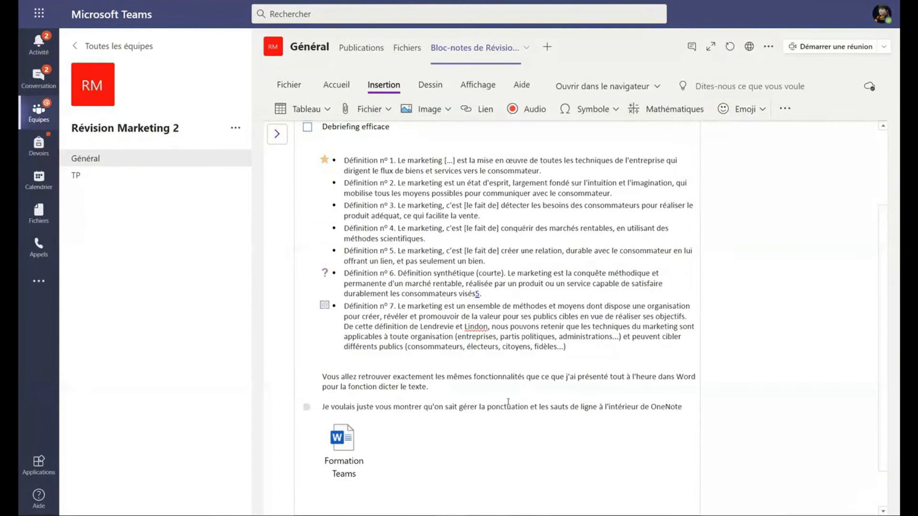
scroll(363, 306, "down", 2)
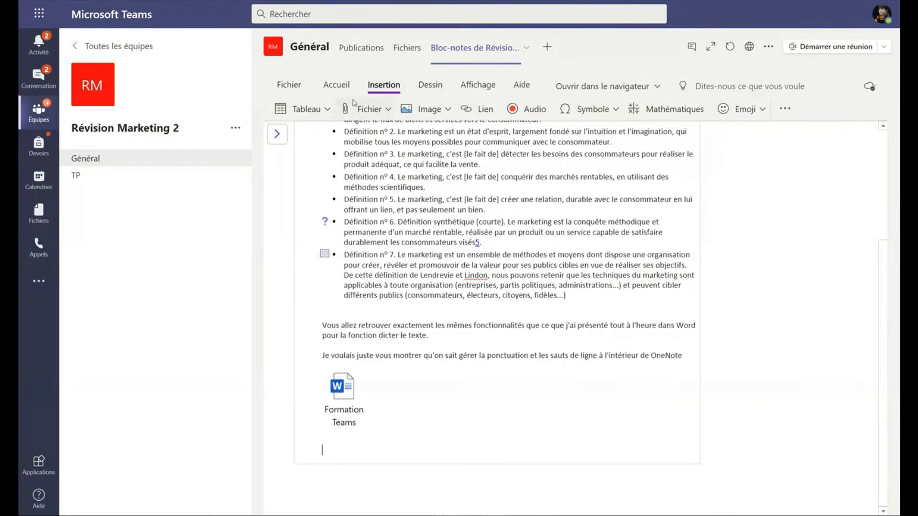
left_click(366, 109)
left_click(367, 154)
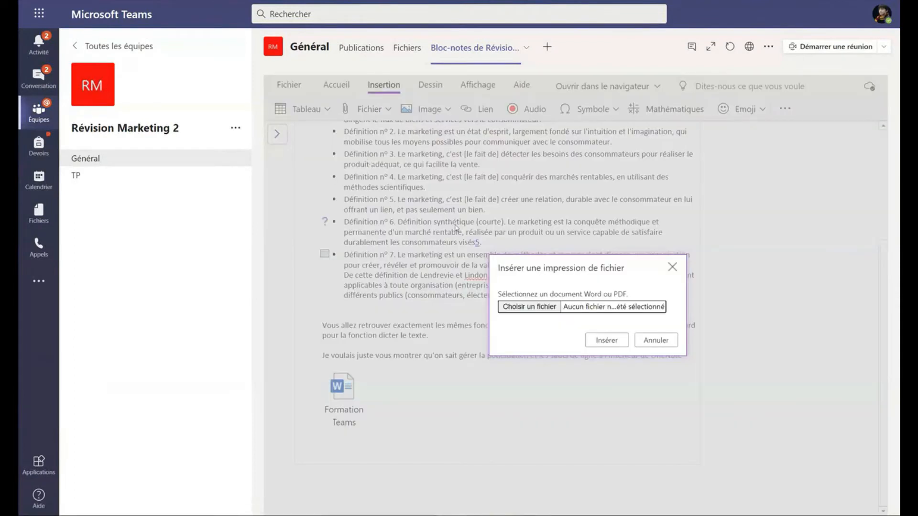
left_click(534, 307)
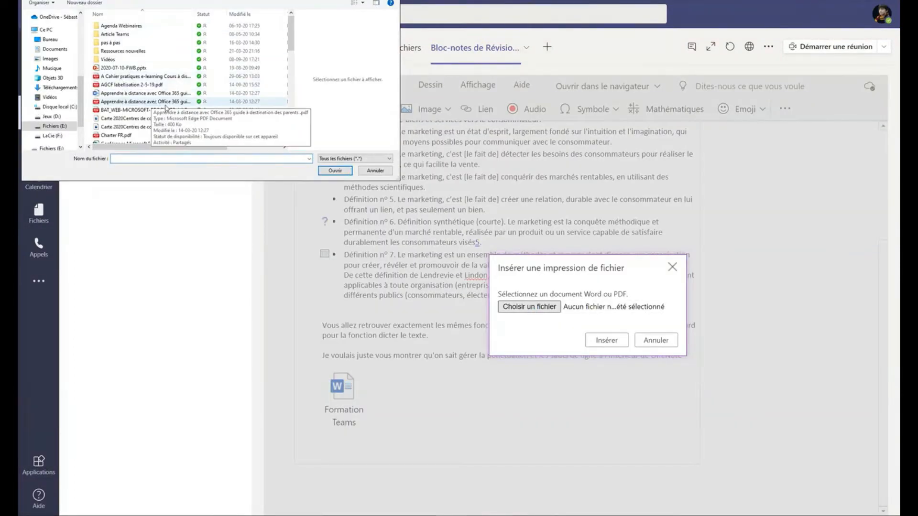
left_click(614, 342)
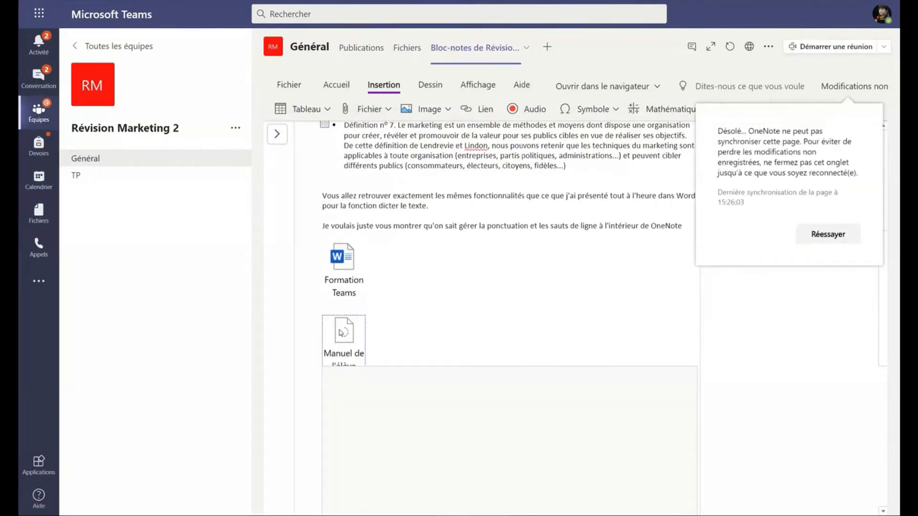
left_click(833, 243)
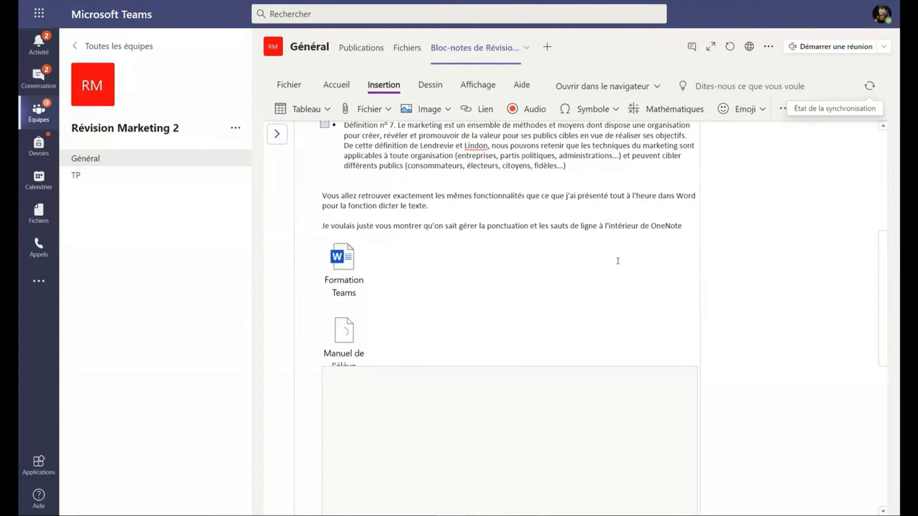
Examine the pages of the "Free tenant" PDF printout inserted in the notebook page
scroll(346, 214, "down", 3)
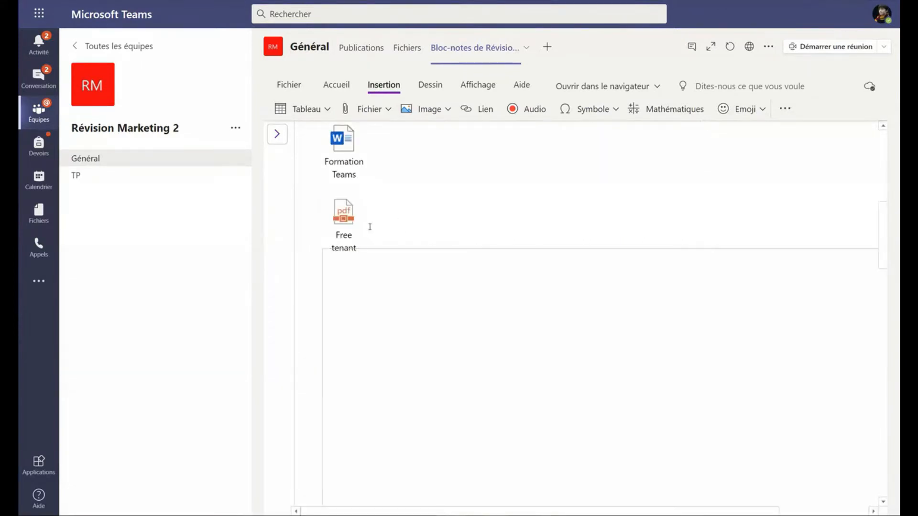
scroll(347, 225, "down", 1)
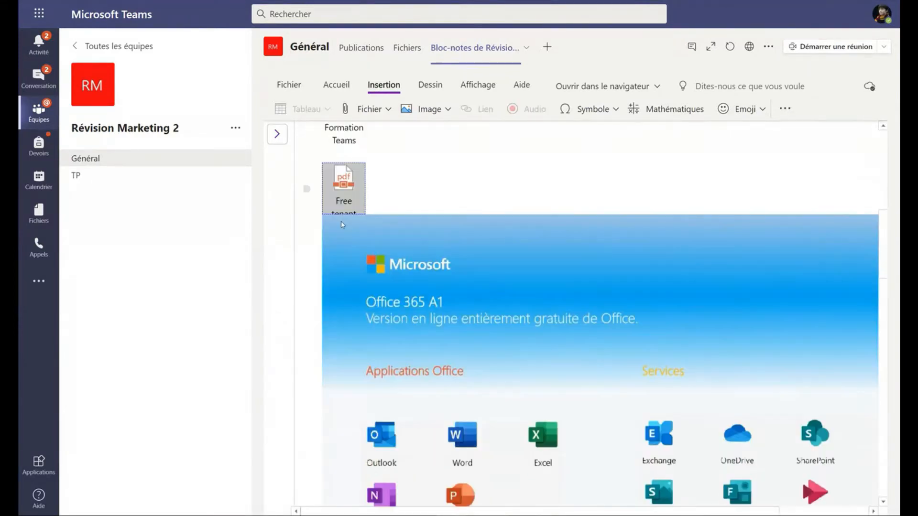
scroll(457, 290, "down", 6)
left_click(482, 273)
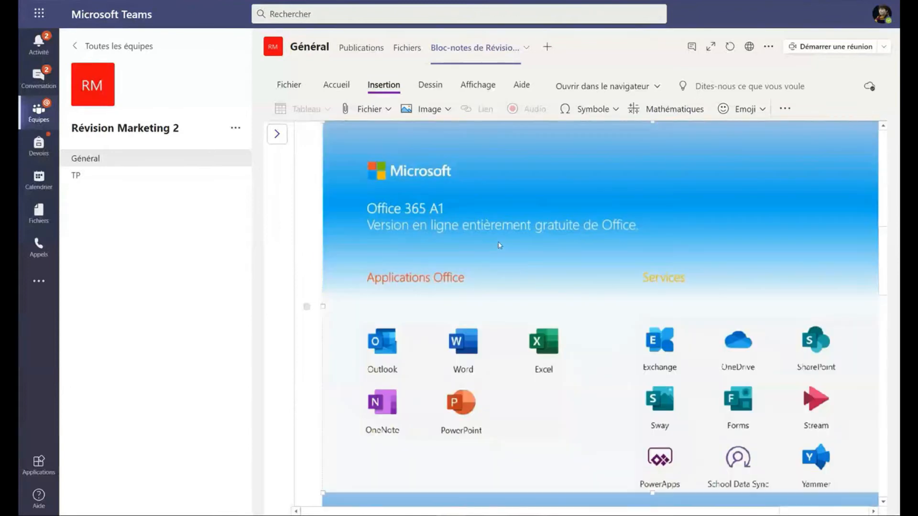
scroll(481, 311, "down", 7)
scroll(483, 287, "down", 8)
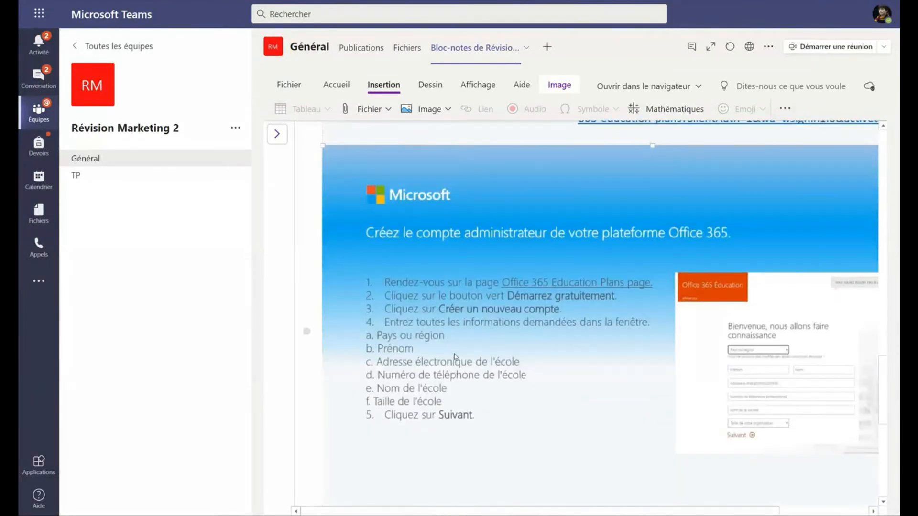
scroll(457, 354, "up", 2)
scroll(456, 353, "up", 8)
scroll(435, 316, "down", 6)
scroll(432, 312, "up", 1)
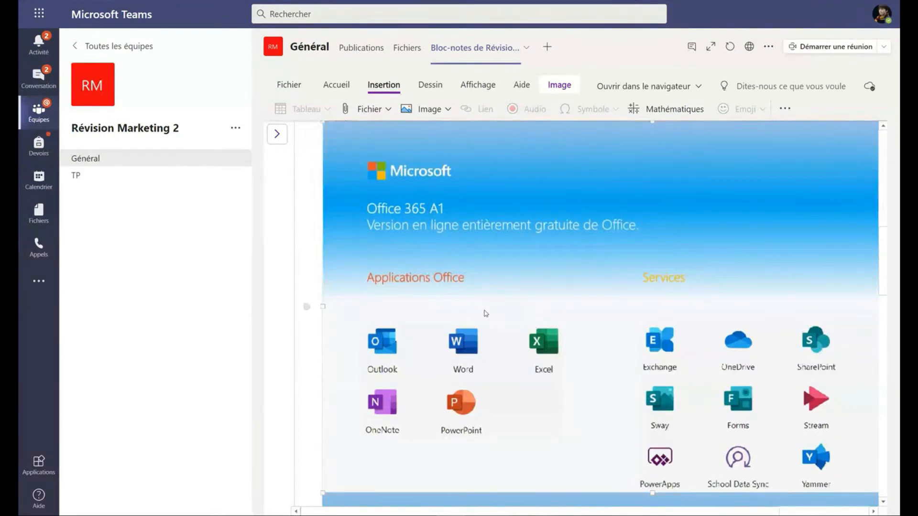
Move the "Office 365 A1" printout page above its "Free tenant" PDF icon, directly below the attached Word document
key("Delete")
scroll(486, 313, "up", 7)
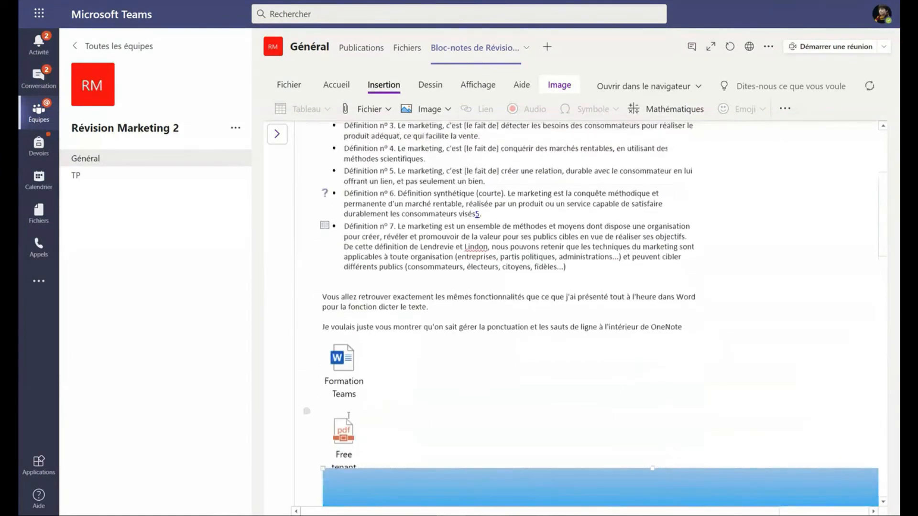
left_click(356, 410)
scroll(356, 410, "down", 8)
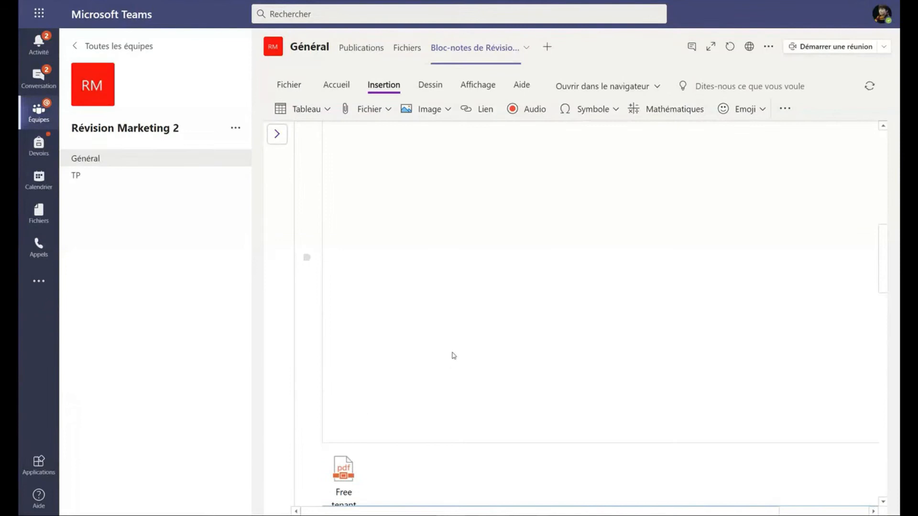
Shrink the "Office 365 A1" printout image proportionally to about the width of the paragraphs above it
left_click(453, 357)
scroll(455, 347, "down", 12)
scroll(455, 348, "up", 5)
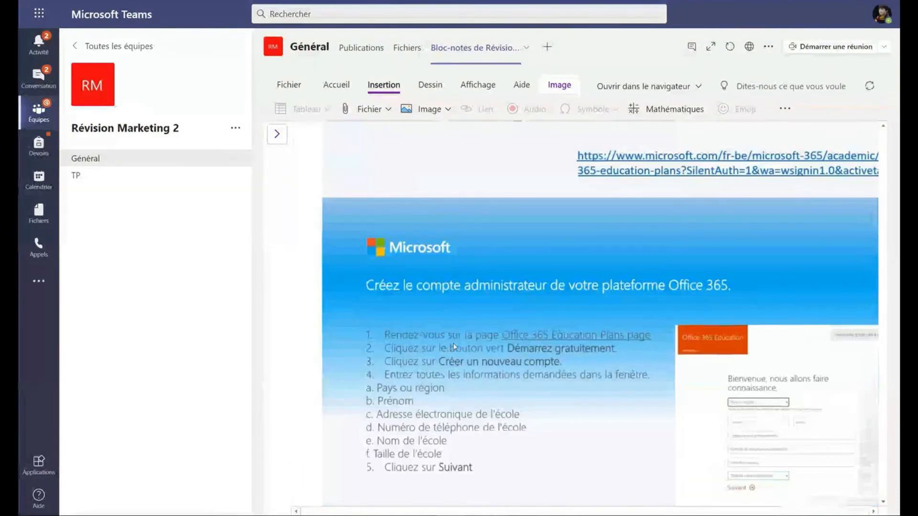
scroll(454, 347, "up", 10)
scroll(454, 348, "down", 15)
scroll(455, 347, "up", 12)
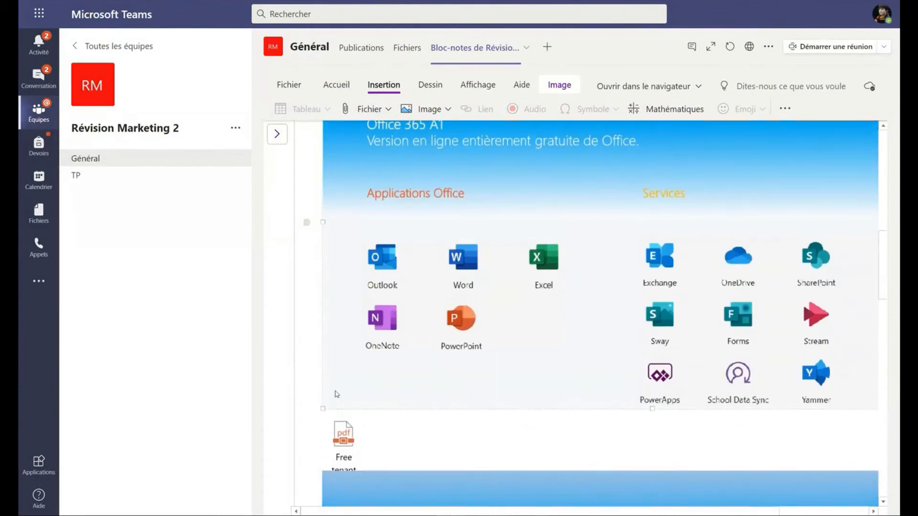
left_click_drag(323, 408, 443, 303)
scroll(609, 326, "up", 6)
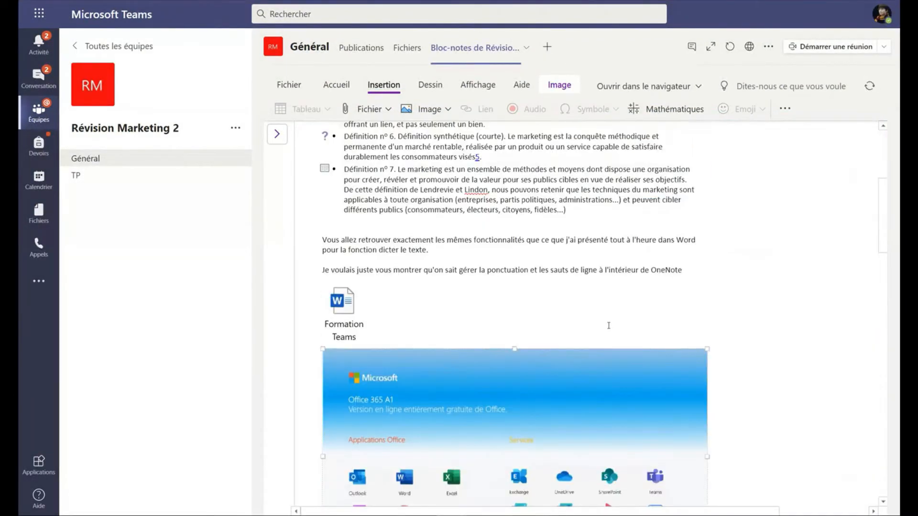
scroll(801, 252, "down", 5)
scroll(806, 150, "up", 1)
left_click(832, 235)
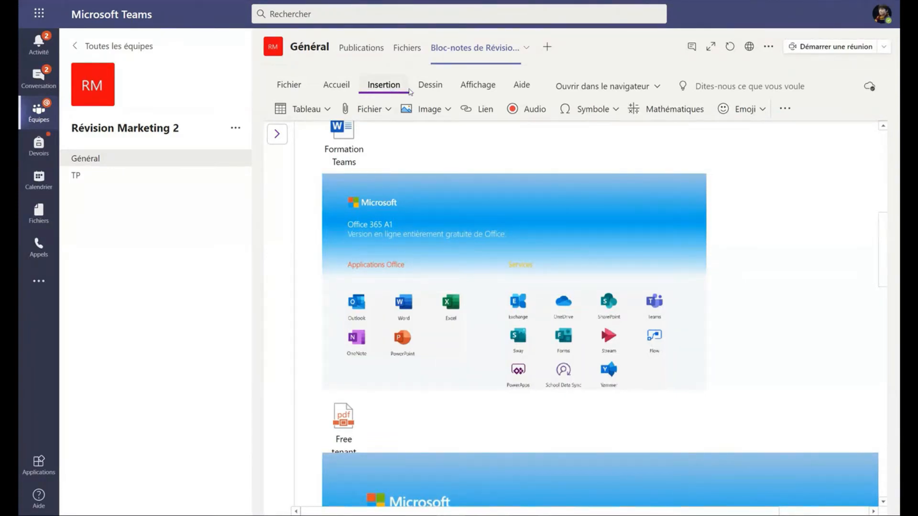
Draw a green circle around the Excel icon, an arrow towards the image's upper right, and a question mark beside it
left_click(430, 91)
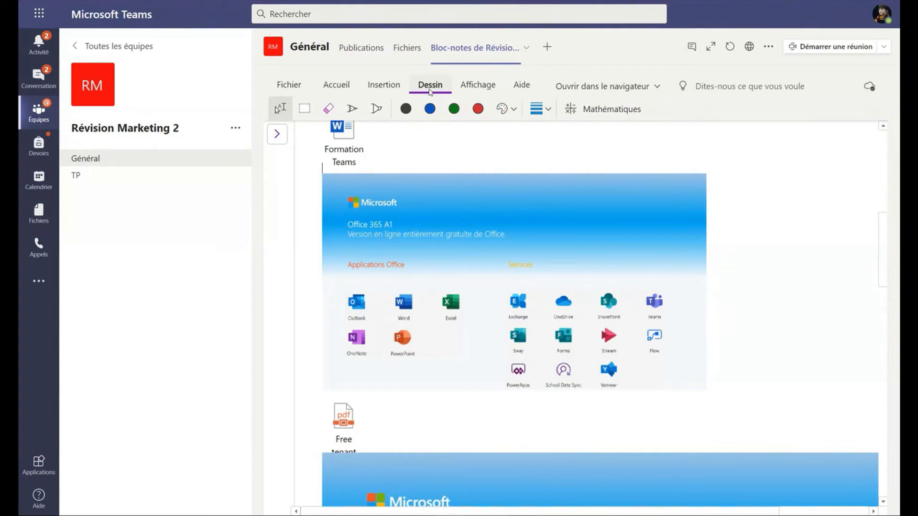
left_click(352, 108)
left_click(455, 108)
mouse_move(455, 280)
left_mouse_down()
mouse_move(442, 334)
mouse_move(453, 279)
mouse_move(576, 225)
mouse_move(592, 242)
left_mouse_up()
left_click_drag(661, 191, 646, 251)
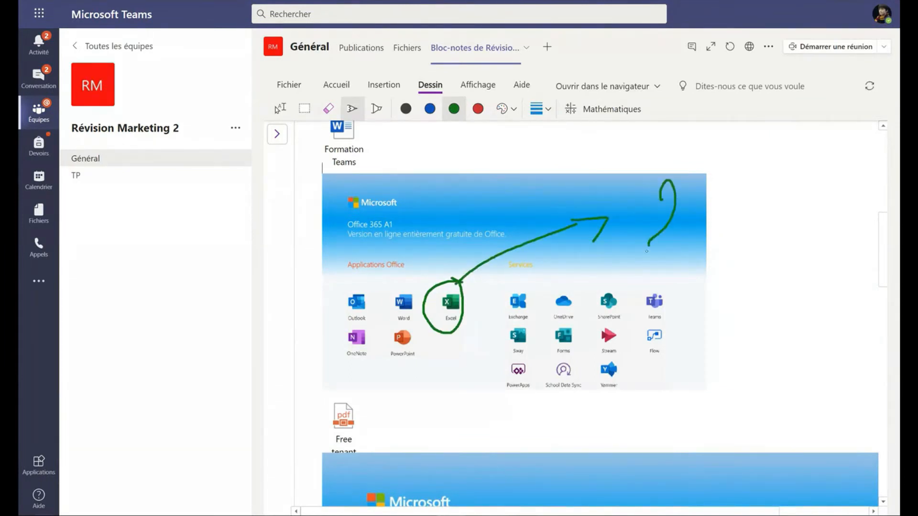
Draw a red circle around the Stream icon with an arrow leading to a hand-drawn warning triangle outside the image
scroll(604, 265, "up", 5)
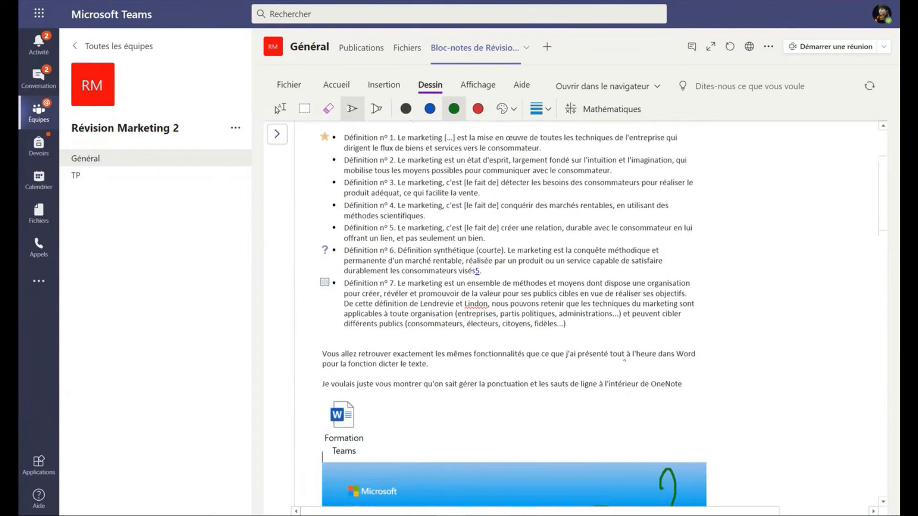
scroll(604, 266, "down", 6)
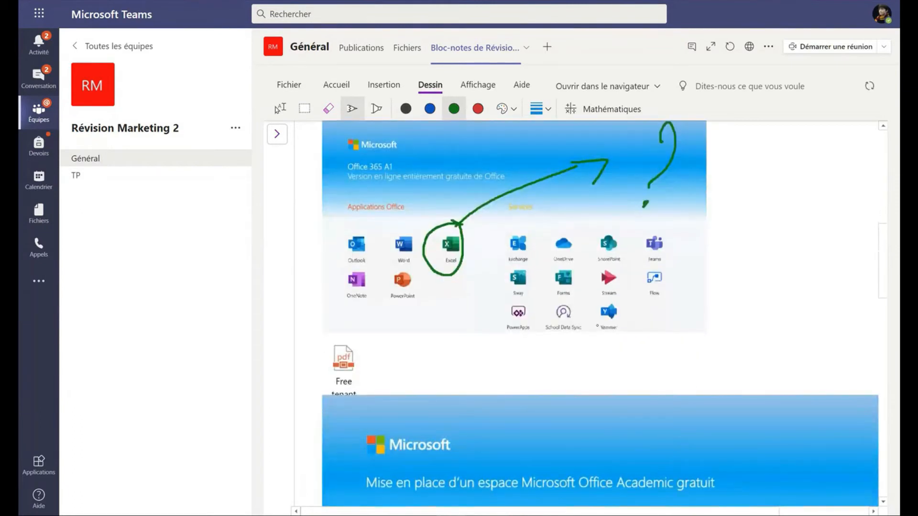
left_click(478, 108)
mouse_move(606, 270)
left_mouse_down()
mouse_move(601, 318)
mouse_move(717, 316)
mouse_move(736, 306)
mouse_move(756, 319)
left_mouse_up()
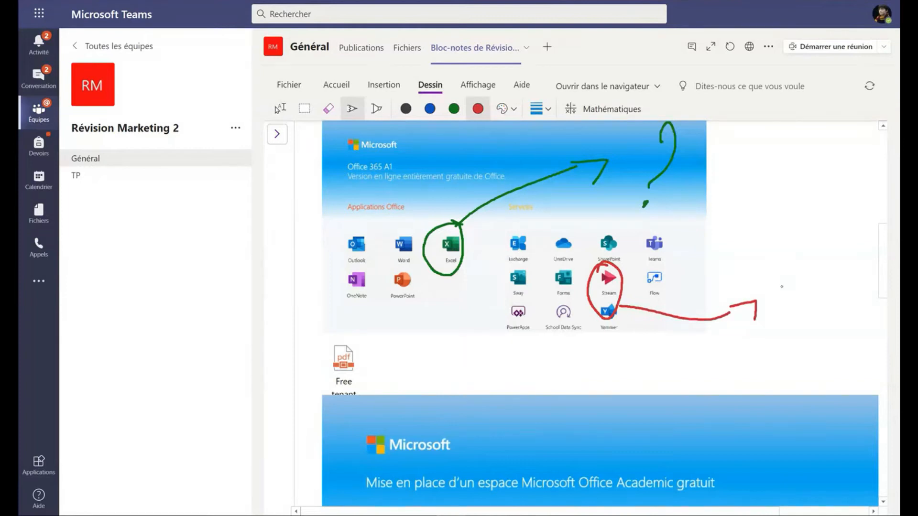
mouse_move(792, 248)
left_mouse_down()
mouse_move(791, 281)
mouse_move(792, 236)
mouse_move(843, 337)
mouse_move(717, 302)
left_mouse_up()
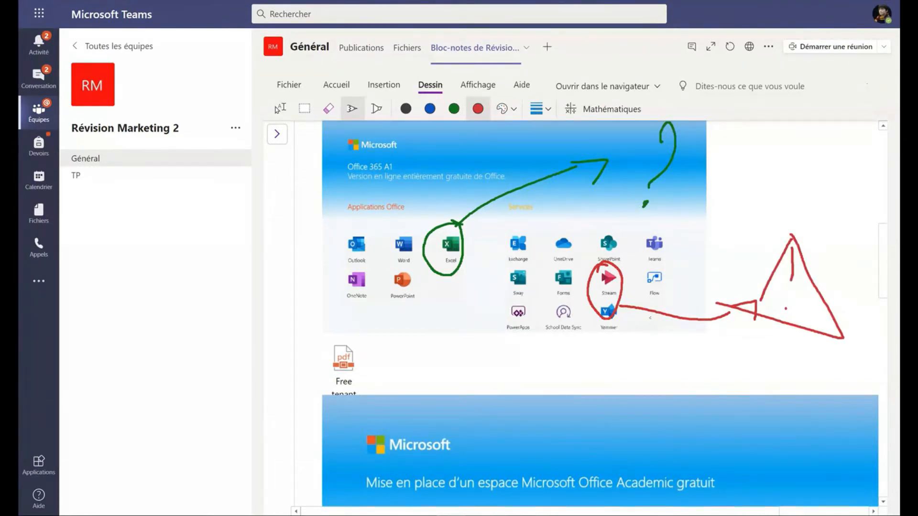
Highlight the "Définition nº 4" bullet in yellow with freehand highlighter strokes
scroll(754, 400, "up", 4)
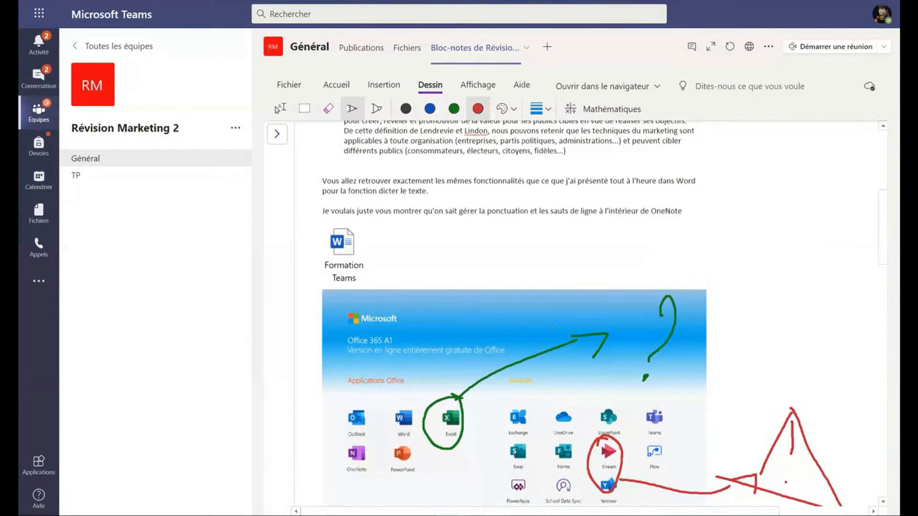
left_click(376, 108)
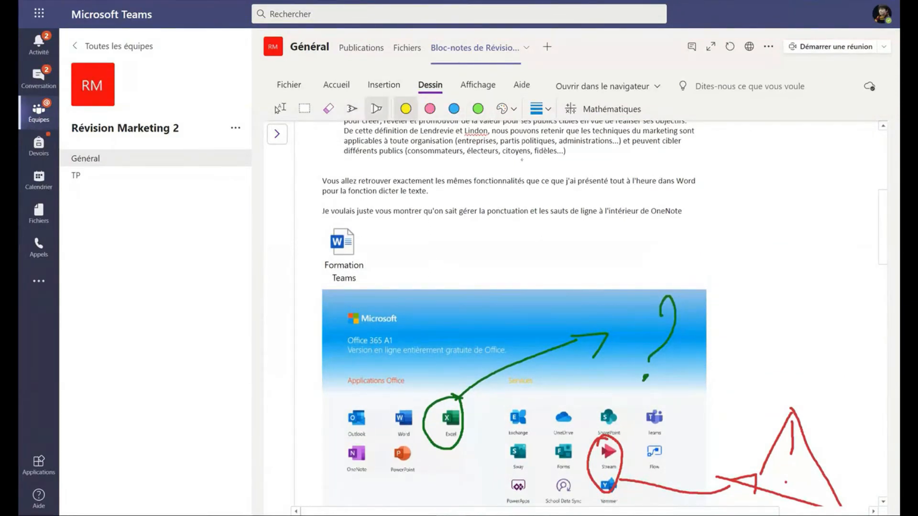
scroll(374, 368, "down", 3)
mouse_move(362, 288)
left_mouse_down()
mouse_move(340, 327)
mouse_move(375, 302)
mouse_move(368, 289)
left_mouse_up()
scroll(368, 289, "up", 8)
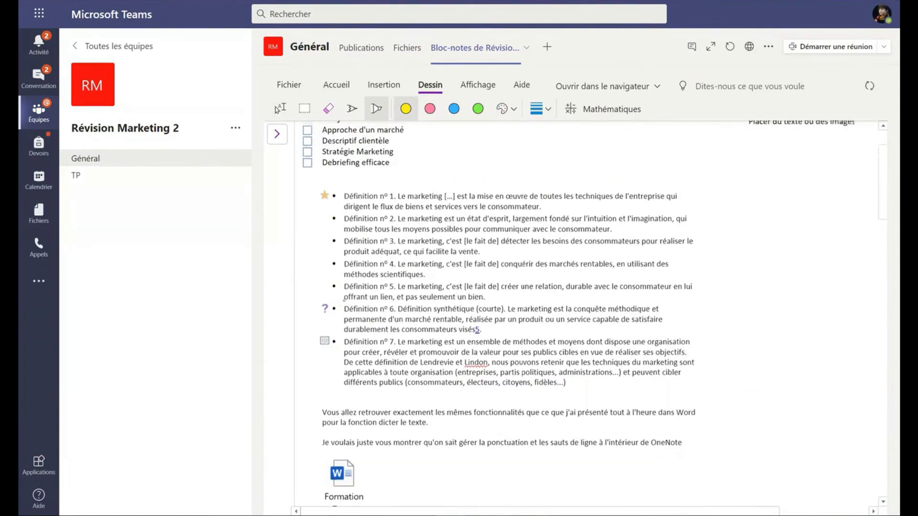
left_click_drag(337, 263, 676, 271)
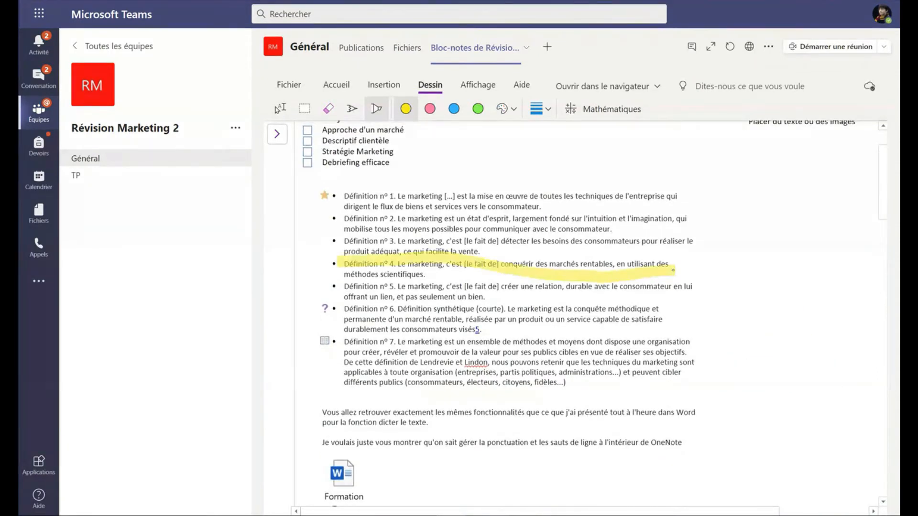
left_click_drag(613, 266, 482, 260)
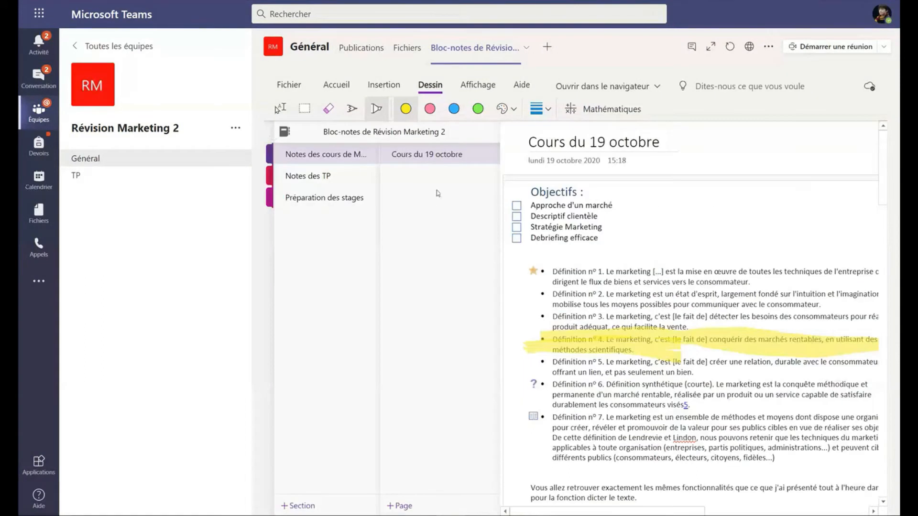
Add a page titled "Cours du 20 octobre" to the course notes section
left_click(402, 506)
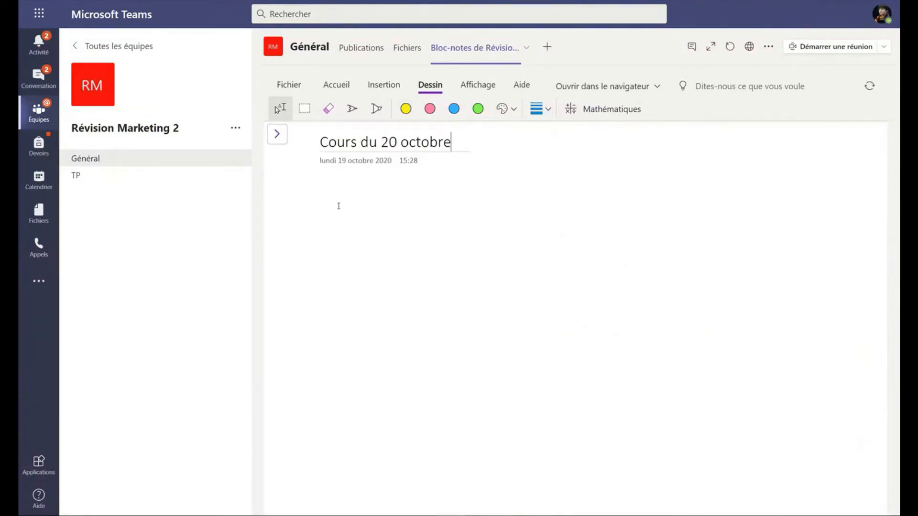
Search online images for "Campagne du pub" without the Creative Commons restriction and insert the McDonald's advert with the masked figure
left_click(383, 89)
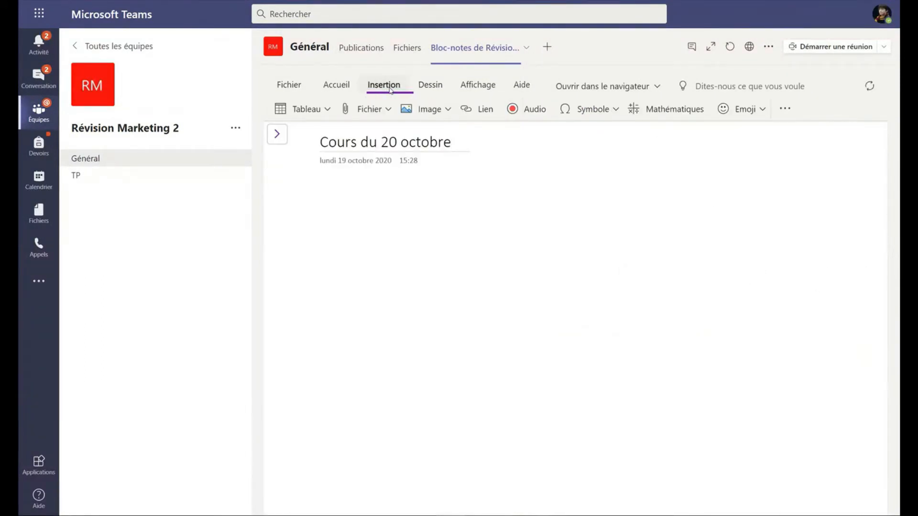
left_click(432, 108)
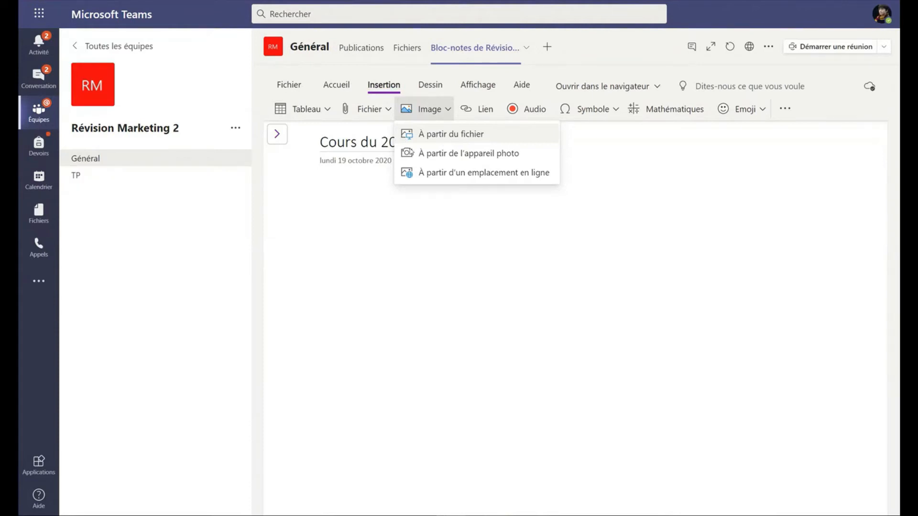
left_click(436, 173)
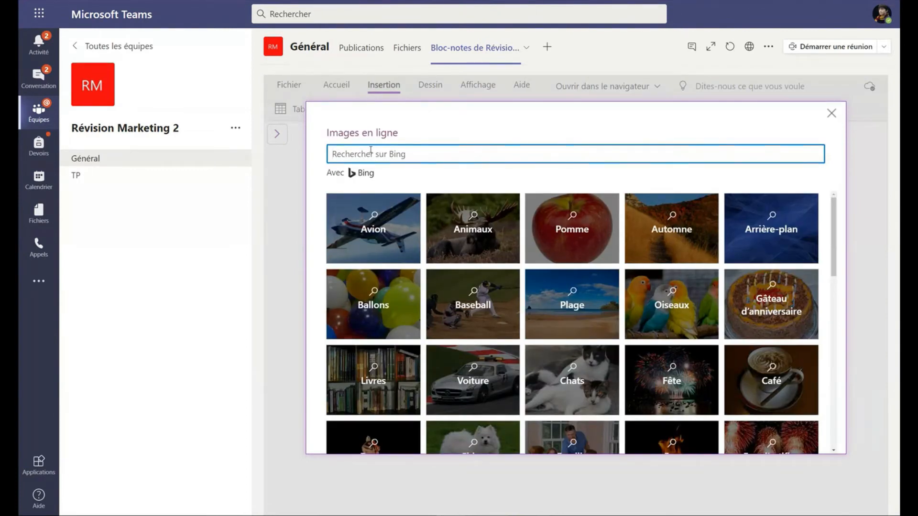
type("Campagne du pub")
key("Return")
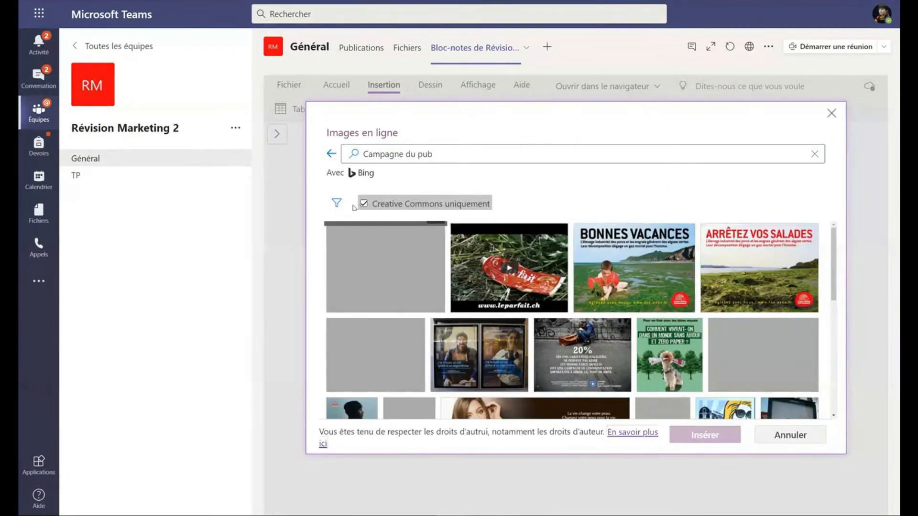
left_click(398, 310)
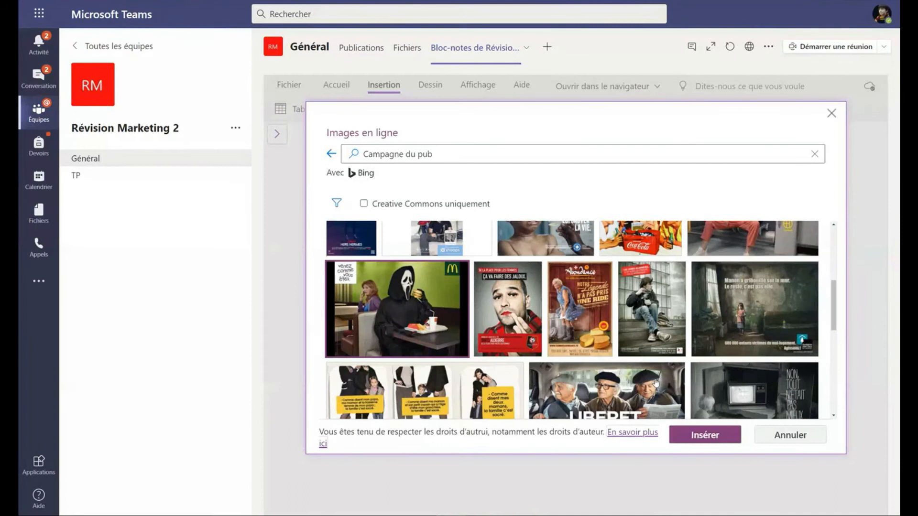
left_click(680, 440)
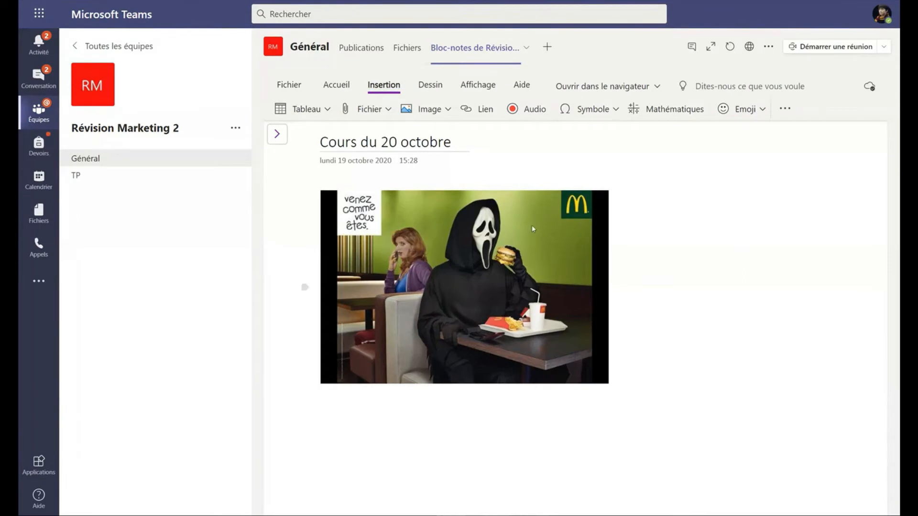
Shrink the inserted McDonald's advert slightly, keeping its proportions
left_click(480, 256)
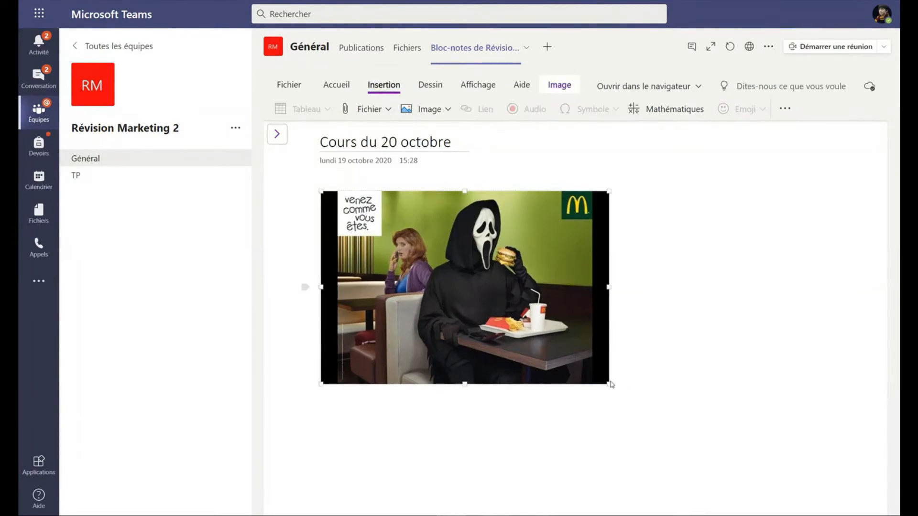
mouse_move(609, 384)
left_mouse_down()
mouse_move(538, 313)
mouse_move(595, 374)
left_mouse_up()
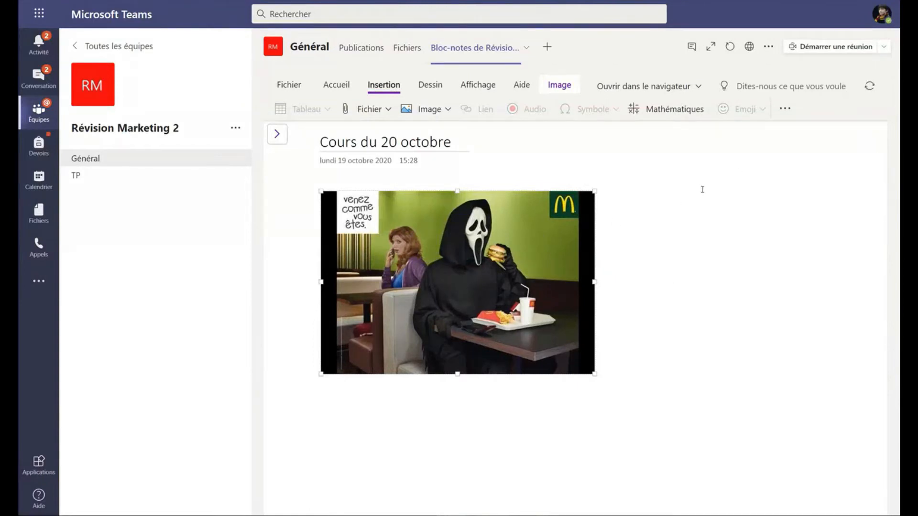
left_click(832, 223)
left_click_drag(848, 216, 656, 191)
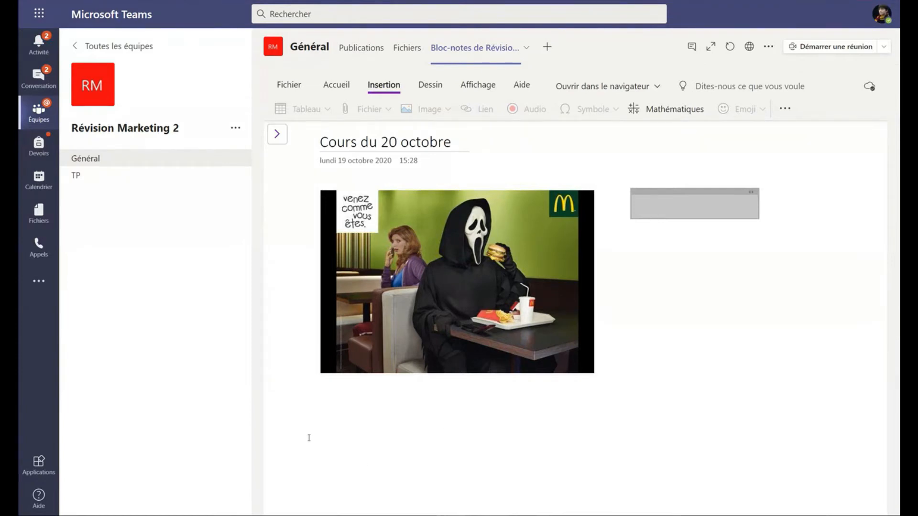
Take a camera photo of the sheet of paper held up, insert it, and place it directly below the advert
left_click(320, 422)
left_click(437, 114)
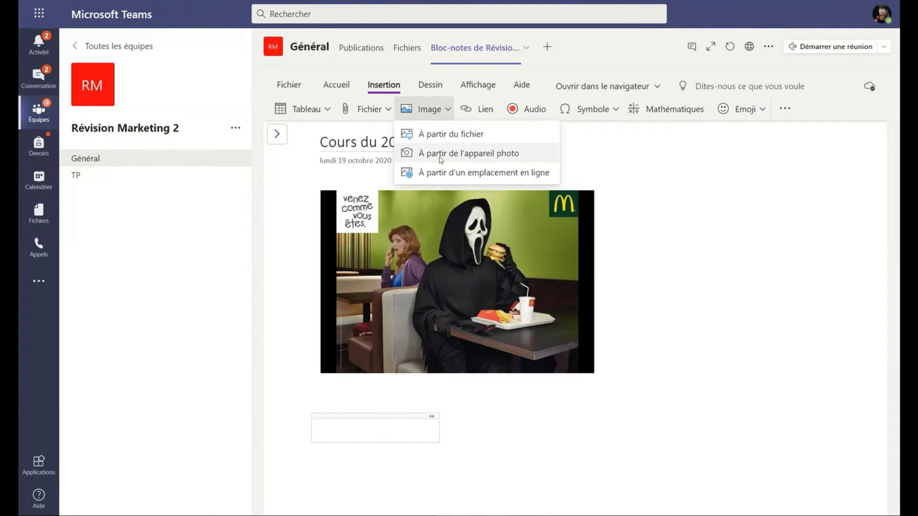
left_click(422, 154)
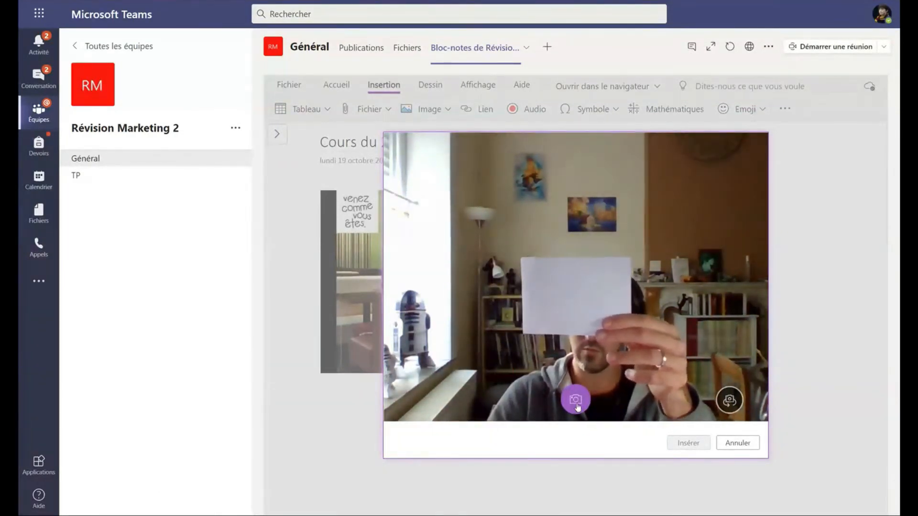
left_click(576, 402)
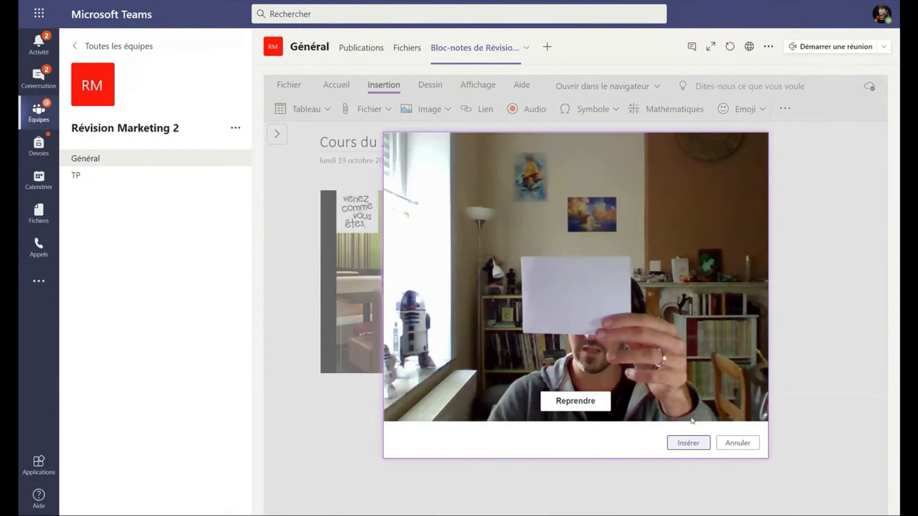
left_click(688, 443)
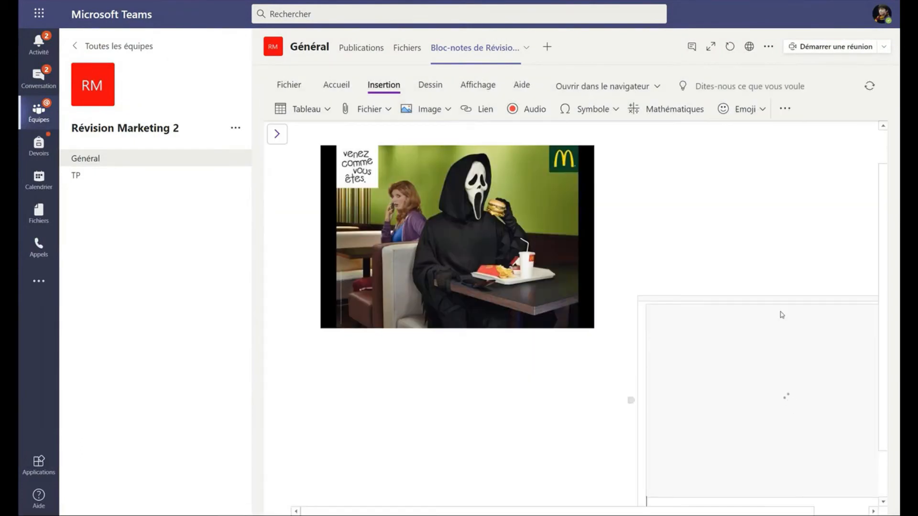
left_click_drag(765, 298, 439, 348)
scroll(730, 332, "down", 2)
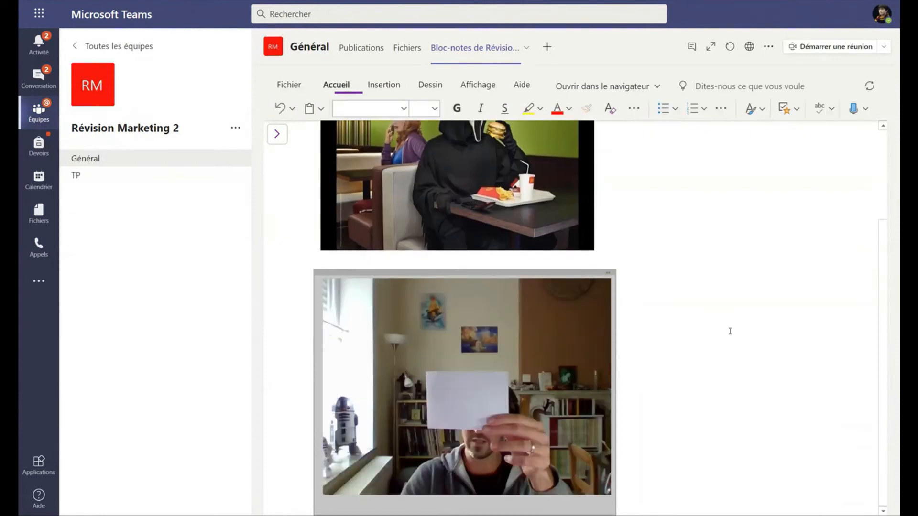
left_click(730, 332)
scroll(682, 304, "up", 3)
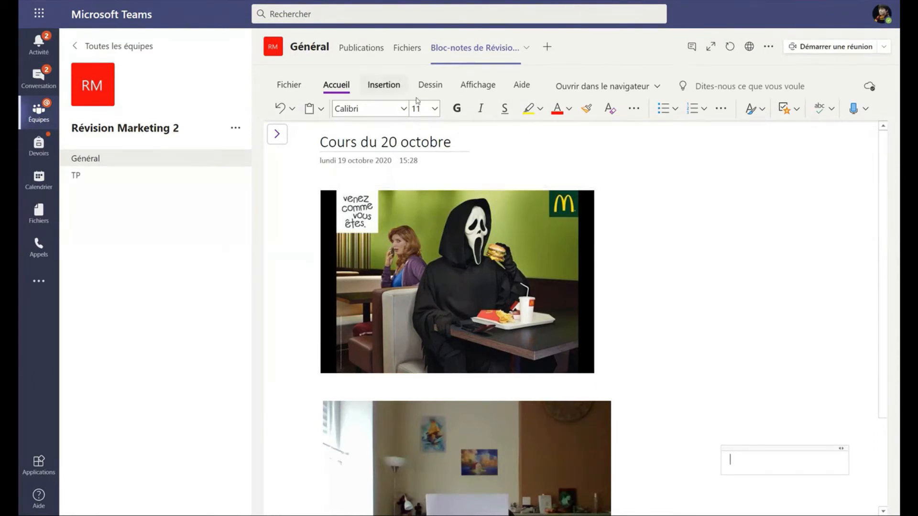
left_click_drag(739, 449, 633, 177)
left_click(384, 86)
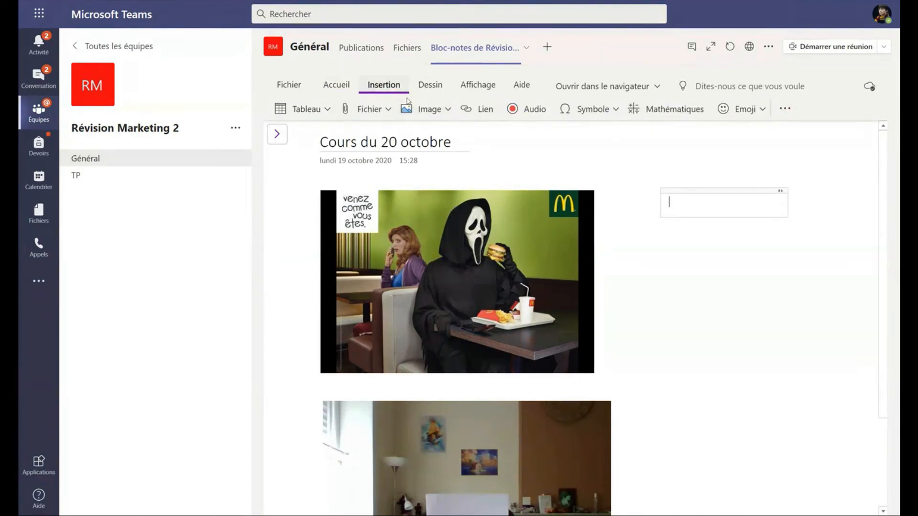
left_click(477, 117)
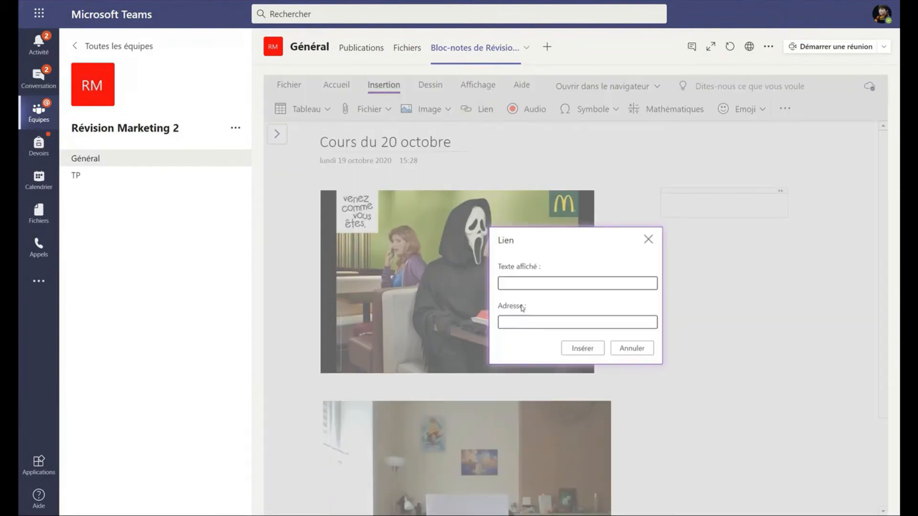
type("https://splc.be")
left_click(510, 280)
type("Un site utile")
left_click(582, 348)
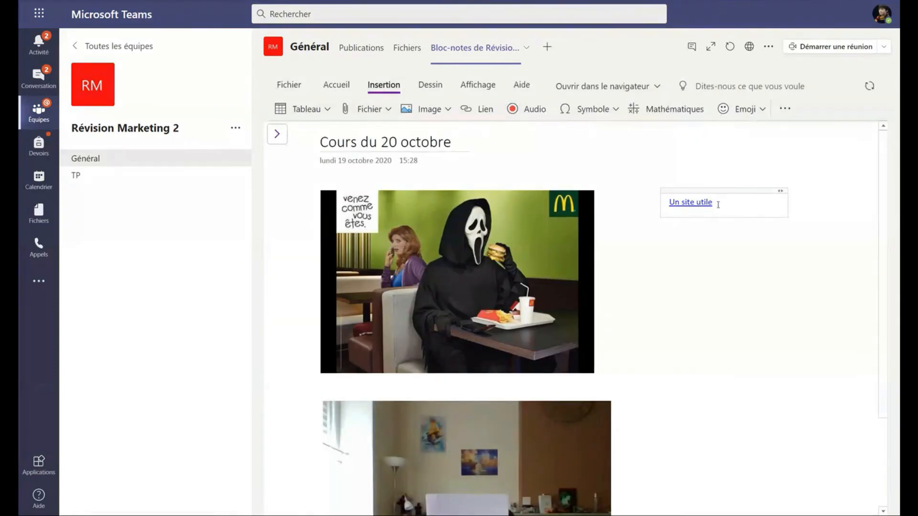
Open the "Un site utile" link and look through the website's home page
left_click(715, 233)
left_click(701, 207)
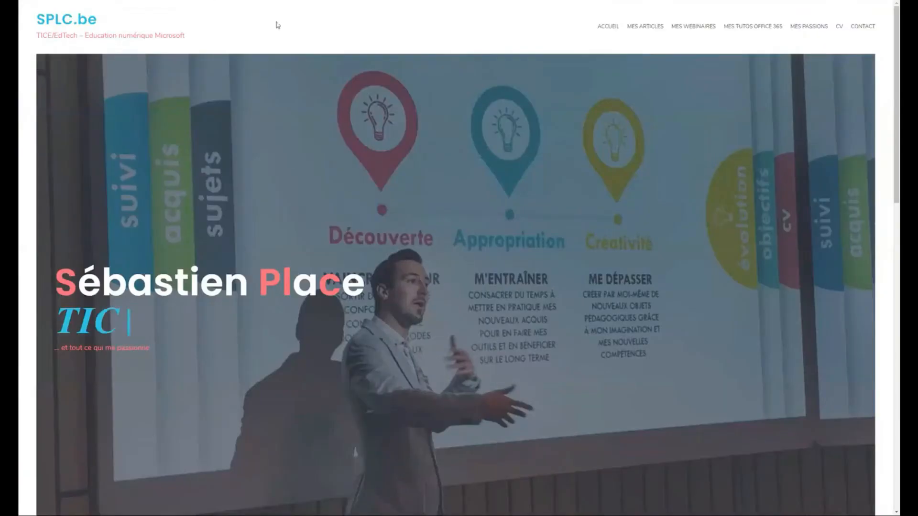
scroll(384, 162, "down", 15)
scroll(386, 171, "up", 16)
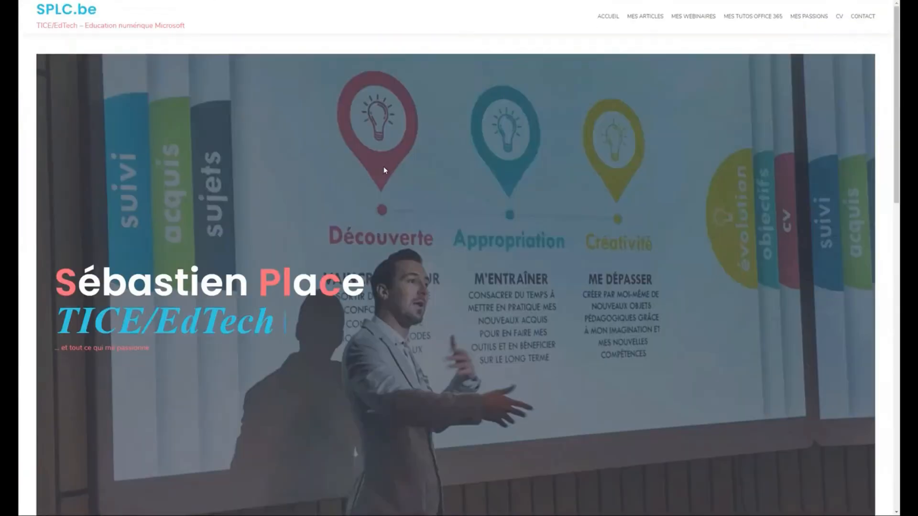
scroll(386, 171, "down", 16)
scroll(385, 171, "up", 14)
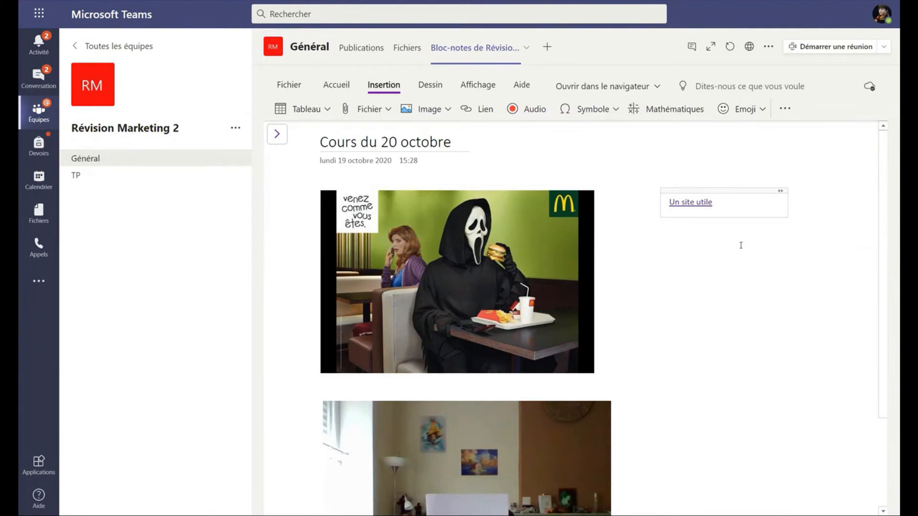
Record an audio clip in a new note container below the "Un site utile" link and stop the recording
left_click(675, 280)
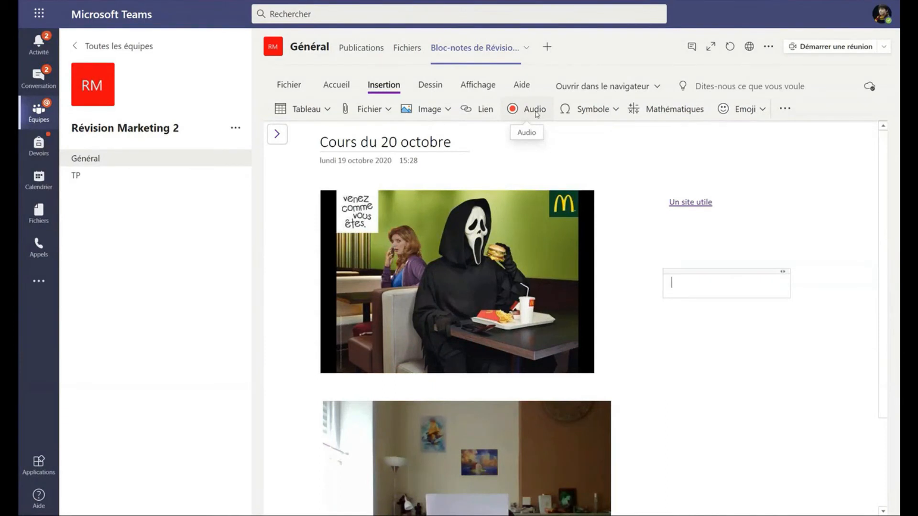
left_click(534, 109)
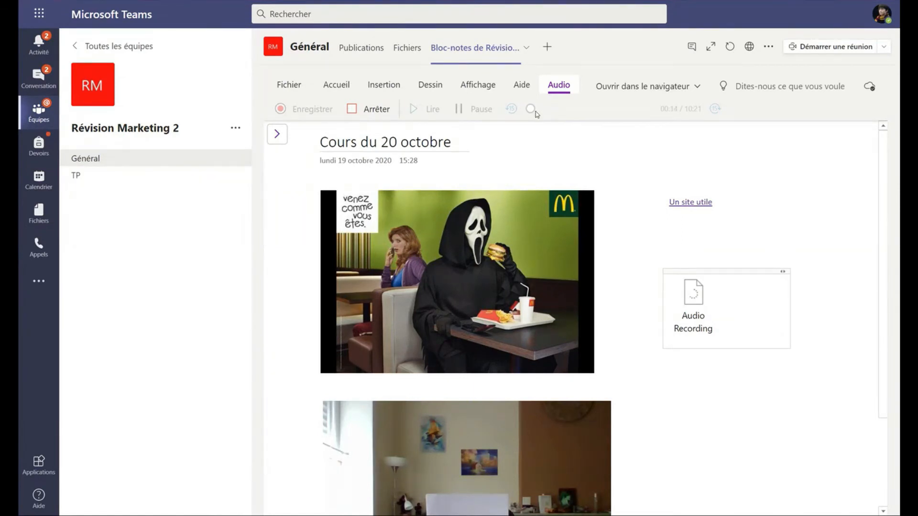
left_click(691, 321)
left_click(372, 109)
Play back the audio recording on the page
scroll(731, 334, "down", 2)
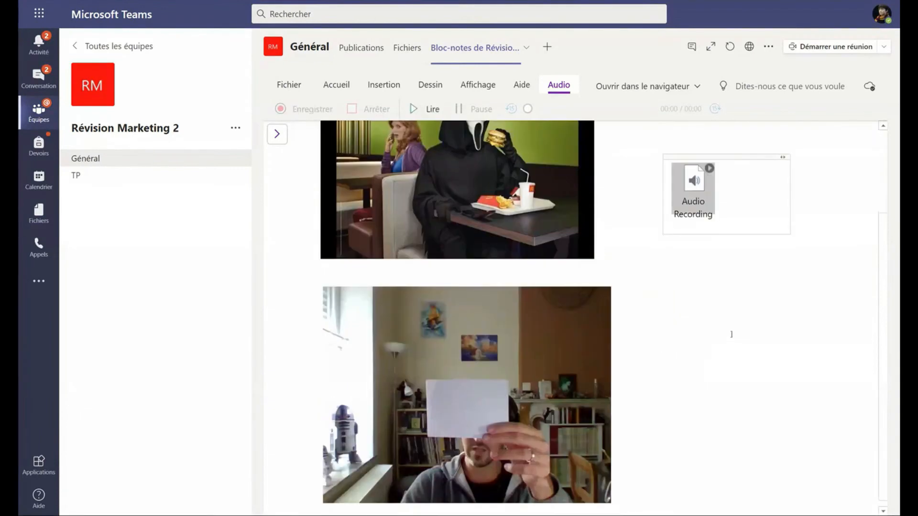
scroll(691, 173, "up", 2)
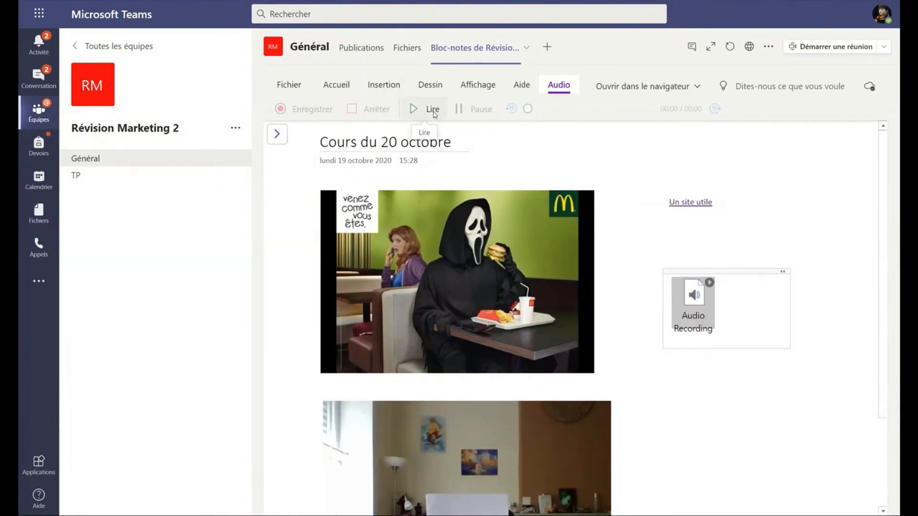
left_click(433, 110)
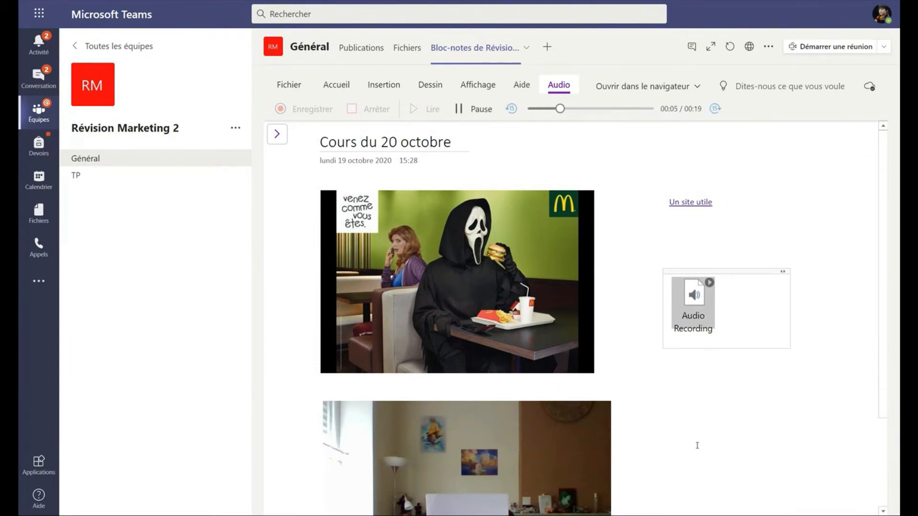
Examine the mathematics tool's getting-started instructions and usage examples, and close them
left_click(666, 412)
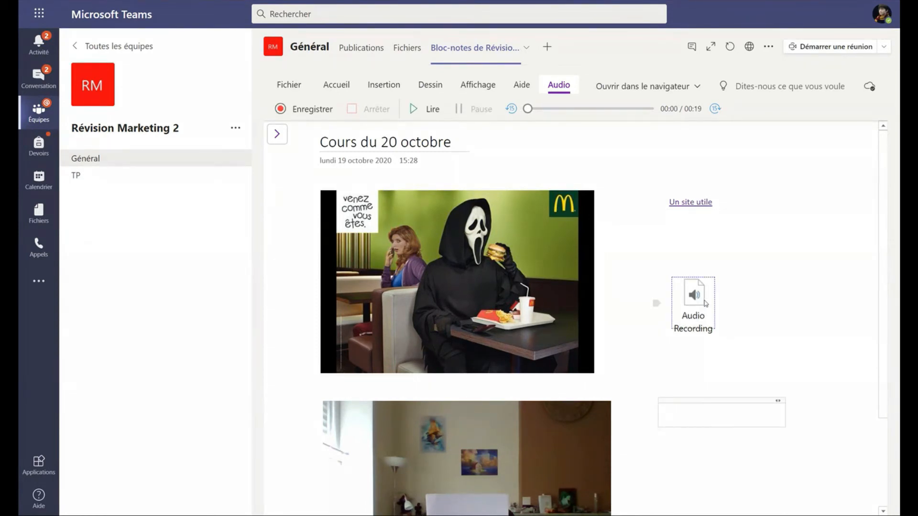
left_click(383, 85)
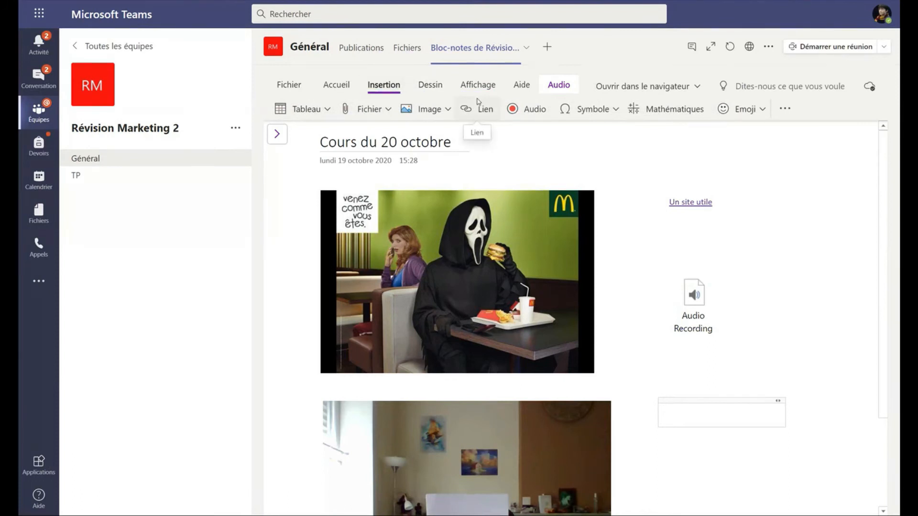
left_click(671, 109)
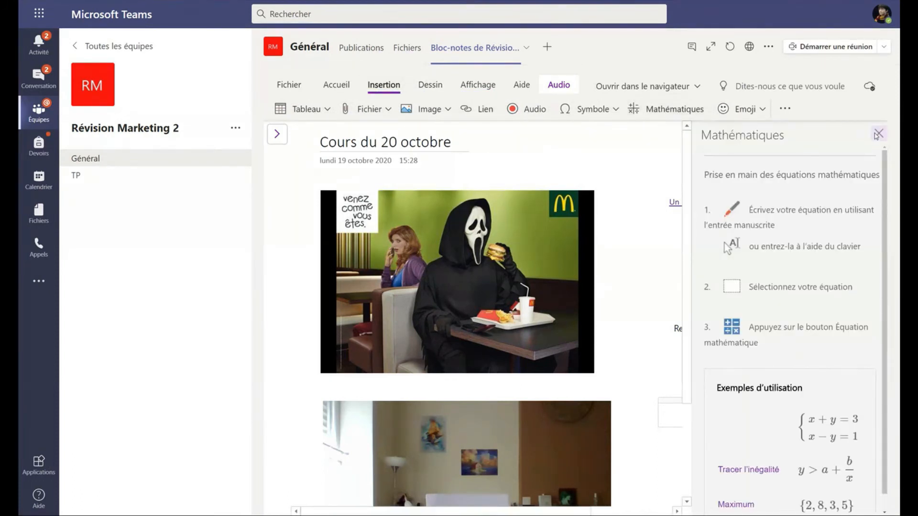
scroll(840, 235, "down", 1)
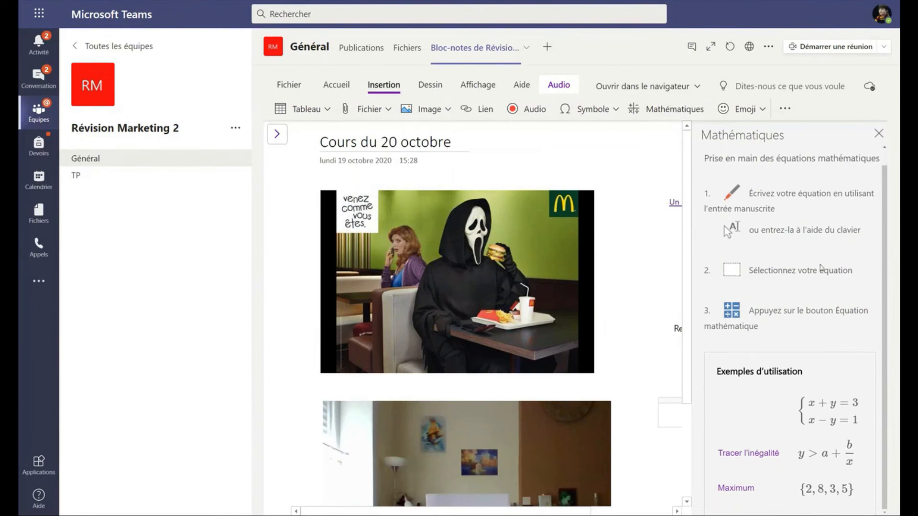
left_click(875, 139)
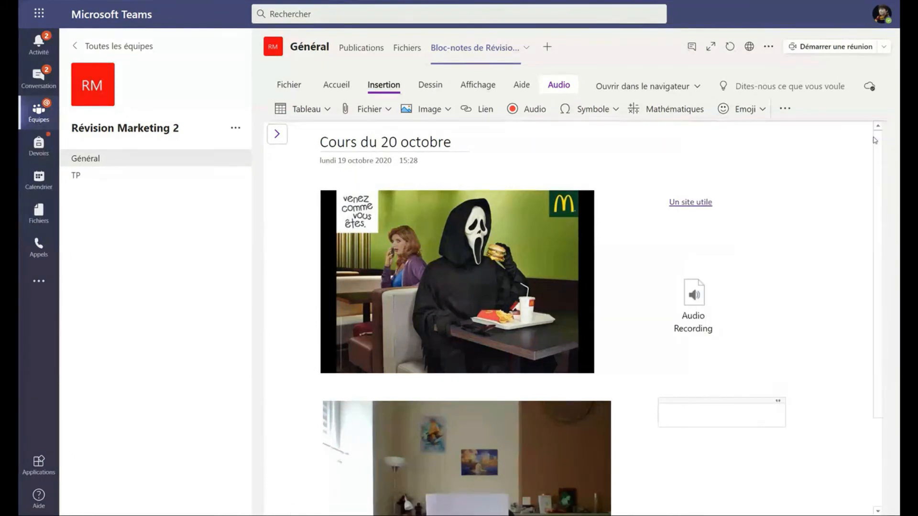
Show the display options and open the "Cours du 19 octobre" page at its definitions list
left_click(479, 85)
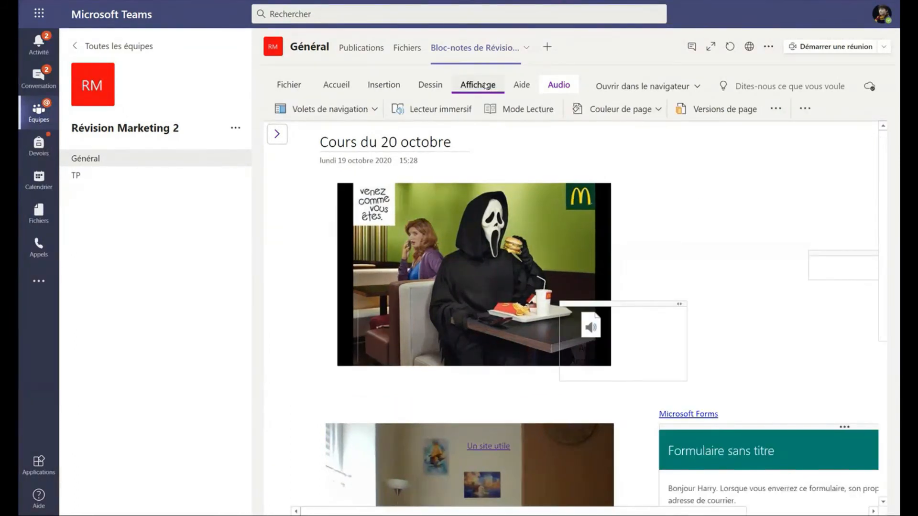
left_click(277, 134)
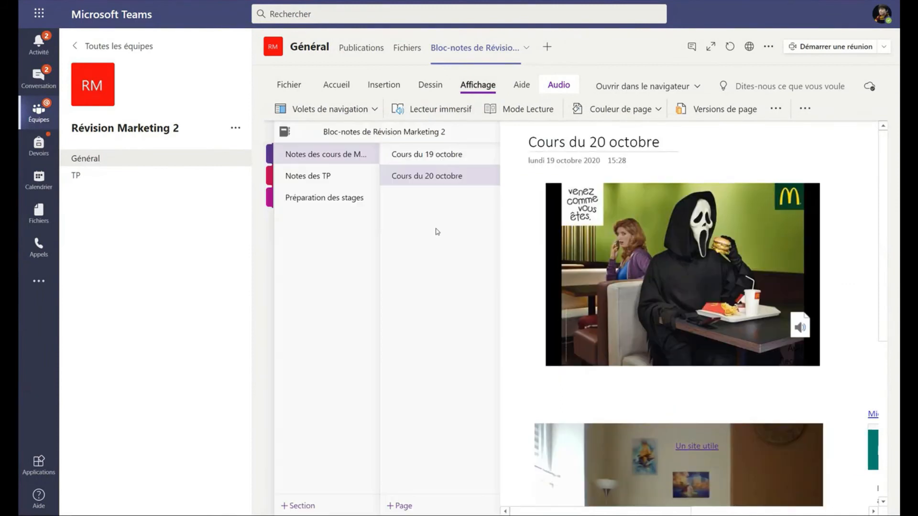
left_click(423, 162)
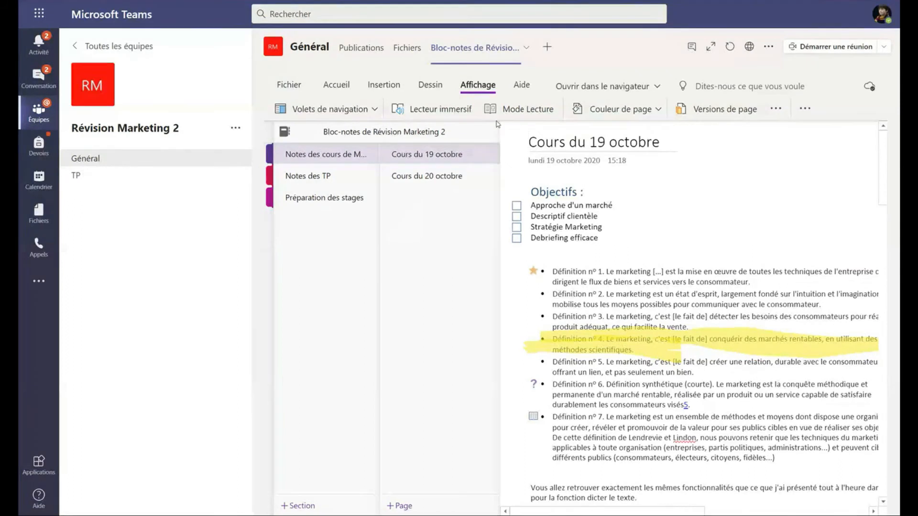
left_click(640, 303)
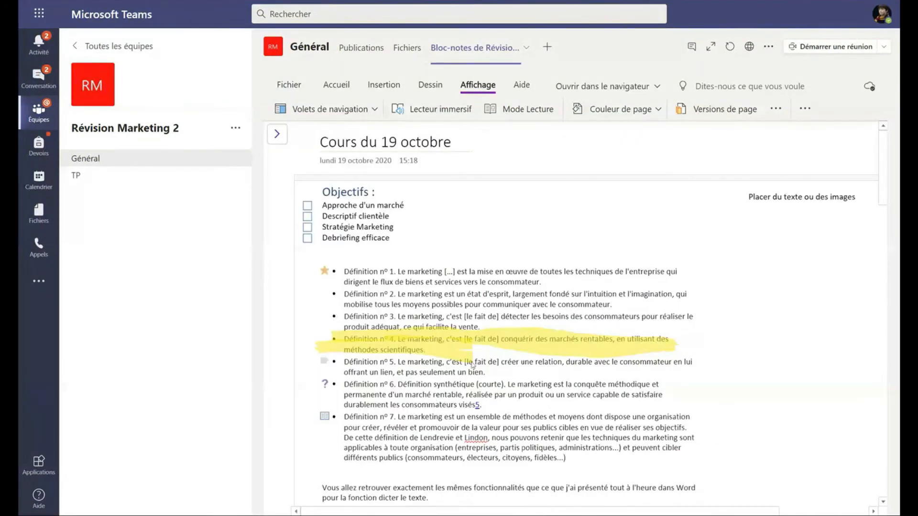
Open the "Cours du 19 octobre" page in the Immersive Reader and expand the notebook view
left_click(435, 111)
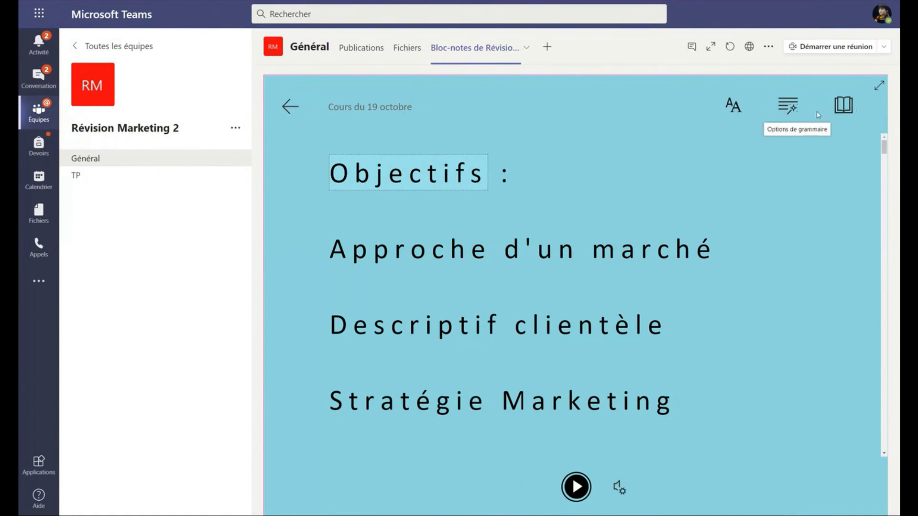
left_click(711, 47)
In the text preferences, try the text size at 48 and switch the increased spacing off and back on
left_click(713, 108)
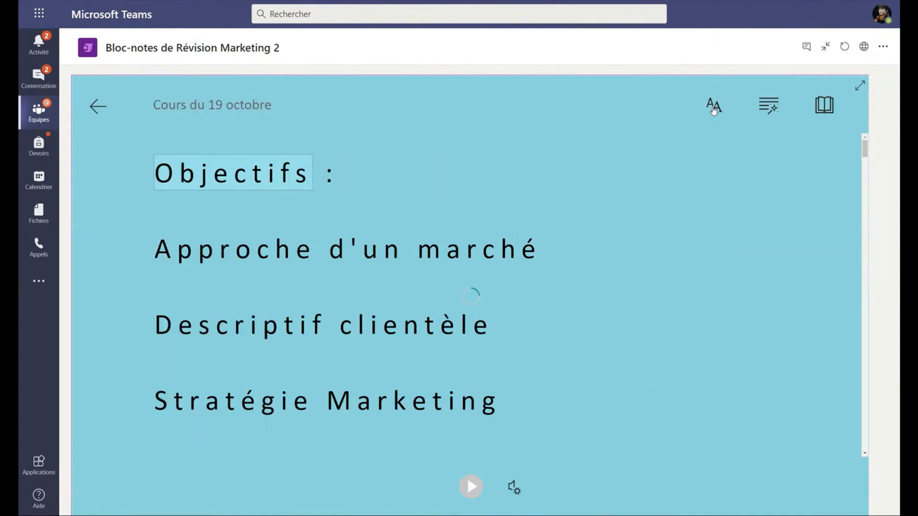
mouse_move(764, 168)
left_mouse_down()
mouse_move(722, 168)
mouse_move(777, 170)
mouse_move(761, 172)
left_mouse_up()
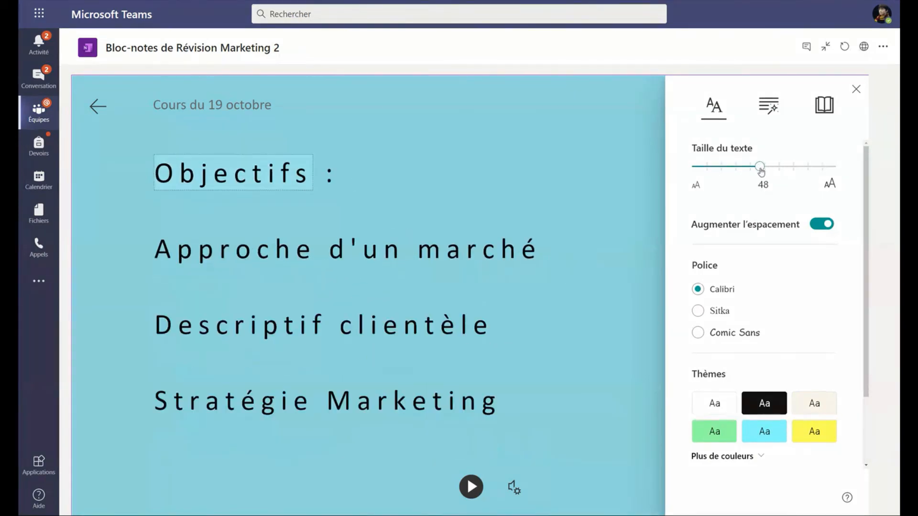
left_click(826, 227)
left_click(827, 229)
scroll(752, 253, "down", 1)
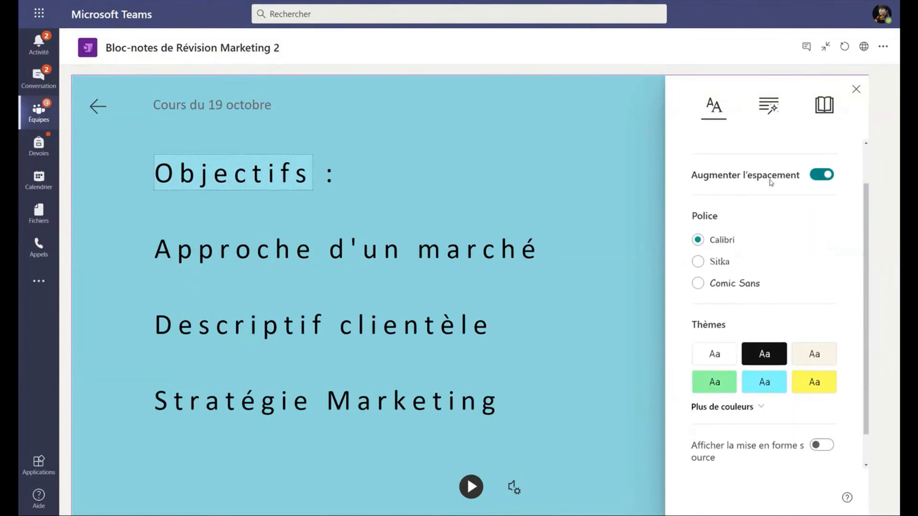
scroll(777, 186, "down", 1)
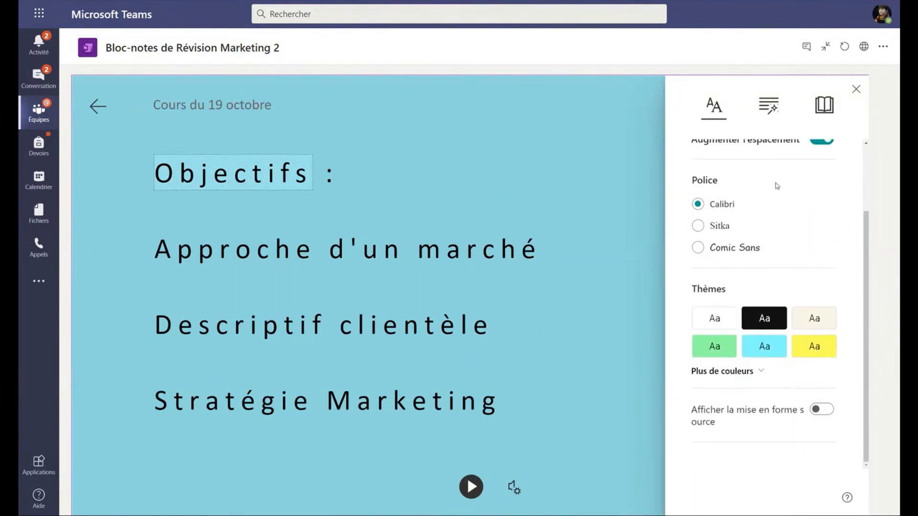
Try the Sitka and Comic Sans fonts on the reader text and return to Calibri
left_click(698, 225)
left_click(699, 248)
left_click(698, 204)
left_click(698, 225)
left_click(698, 248)
left_click(699, 204)
Show more theme colours and try various background themes on the reader, returning to the original teal-blue theme
left_click(722, 371)
scroll(718, 334, "down", 4)
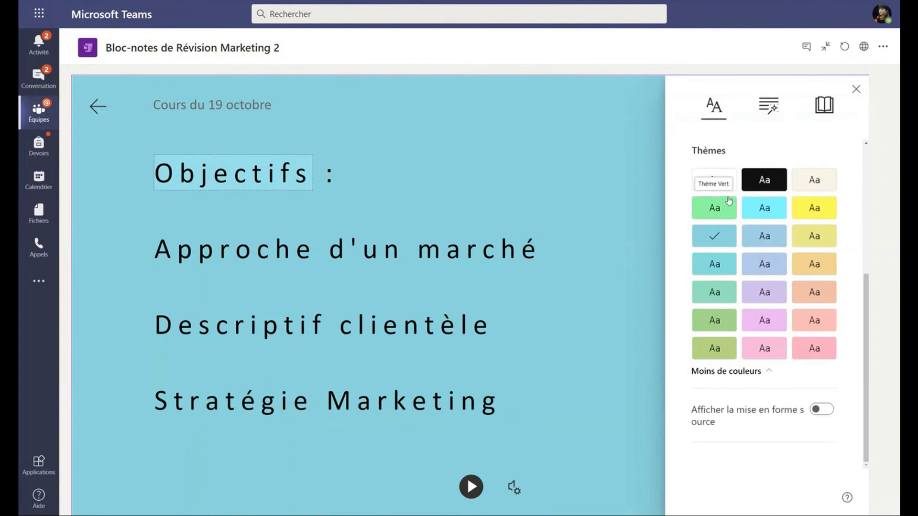
left_click(714, 180)
left_click(765, 180)
left_click(814, 180)
left_click(817, 215)
left_click(764, 207)
left_click(714, 208)
left_click(714, 236)
left_click(764, 236)
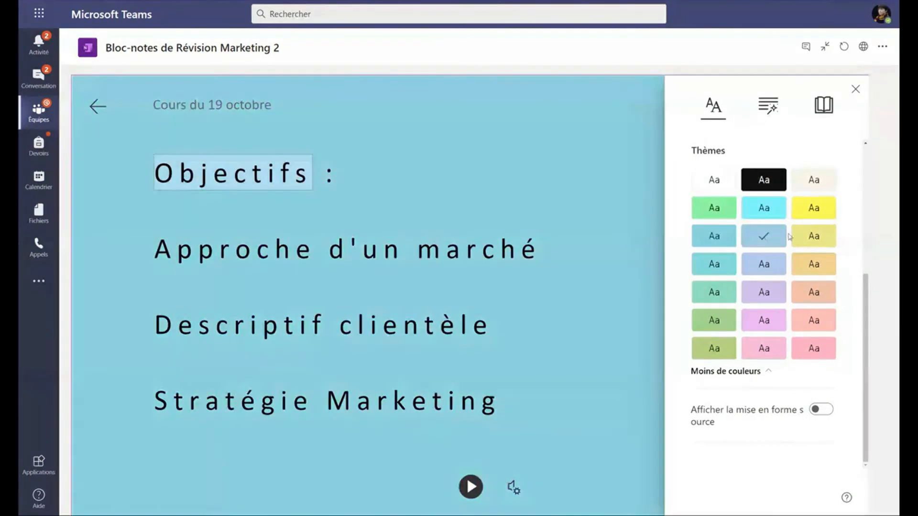
left_click(814, 237)
left_click(764, 264)
left_click(713, 294)
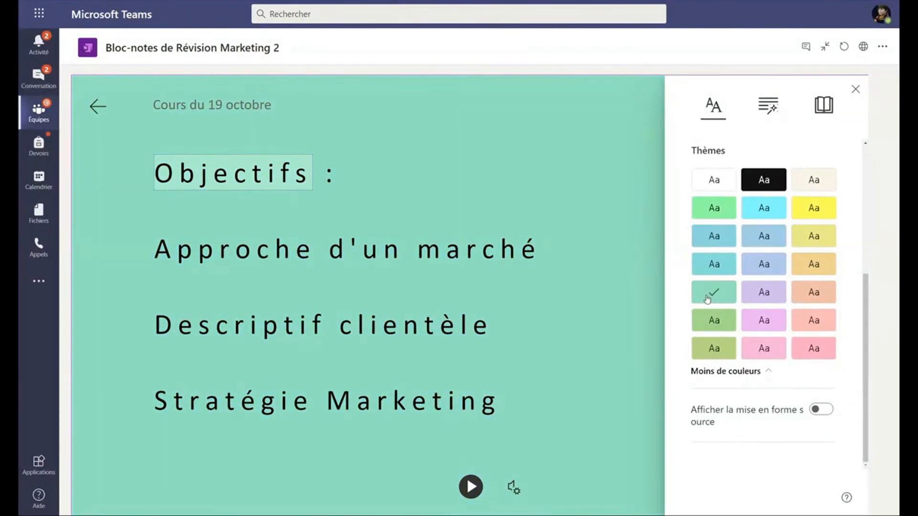
left_click(719, 318)
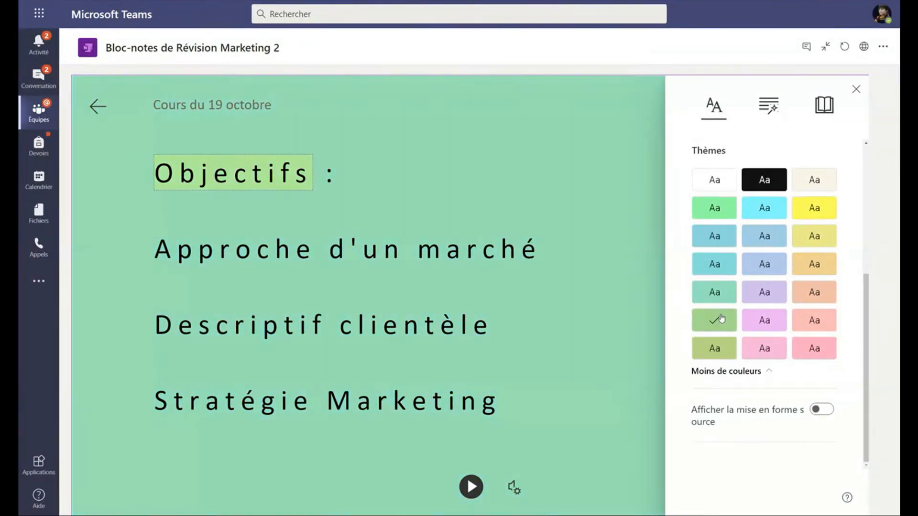
left_click(764, 294)
left_click(811, 293)
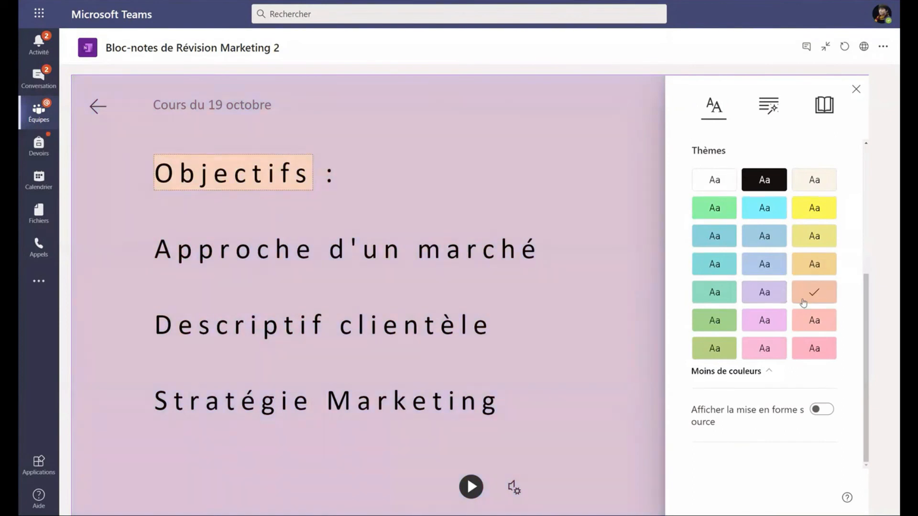
left_click(802, 328)
left_click(759, 327)
left_click(707, 242)
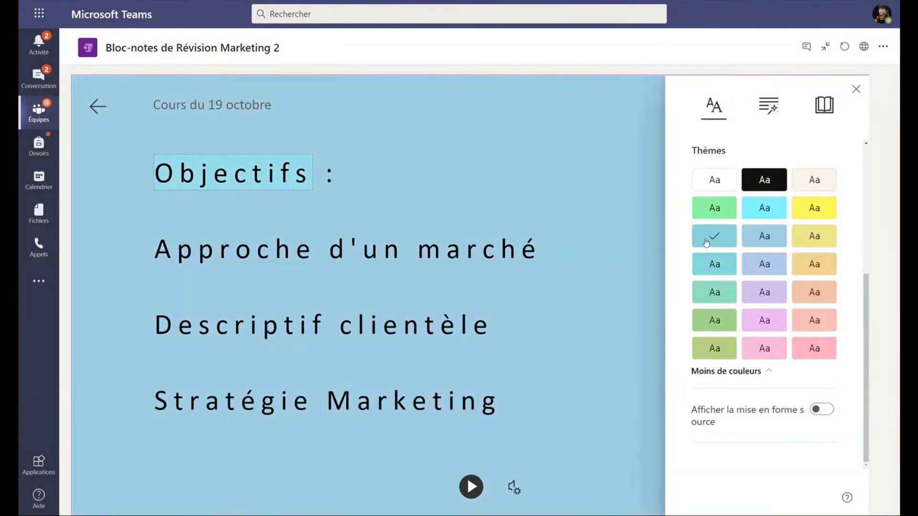
Switch the display of source formatting on and off to compare the "Objectifs" heading
left_click(821, 412)
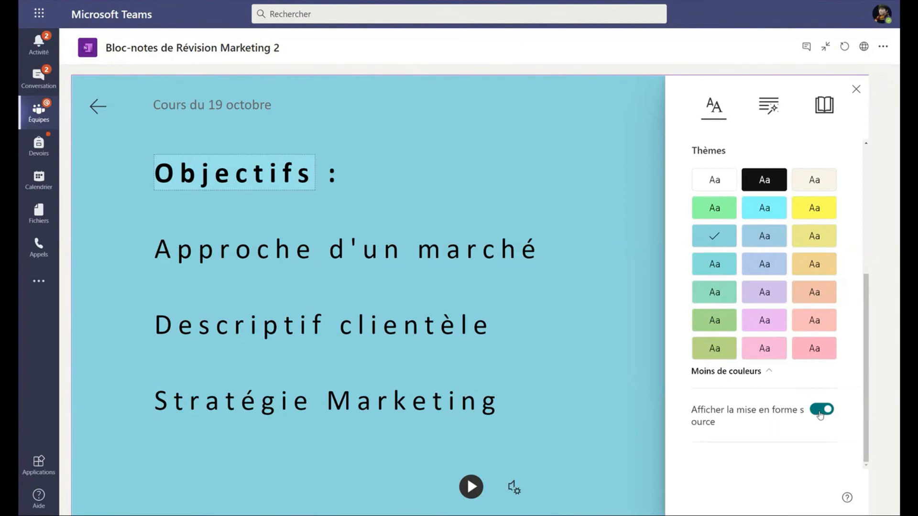
left_click(821, 410)
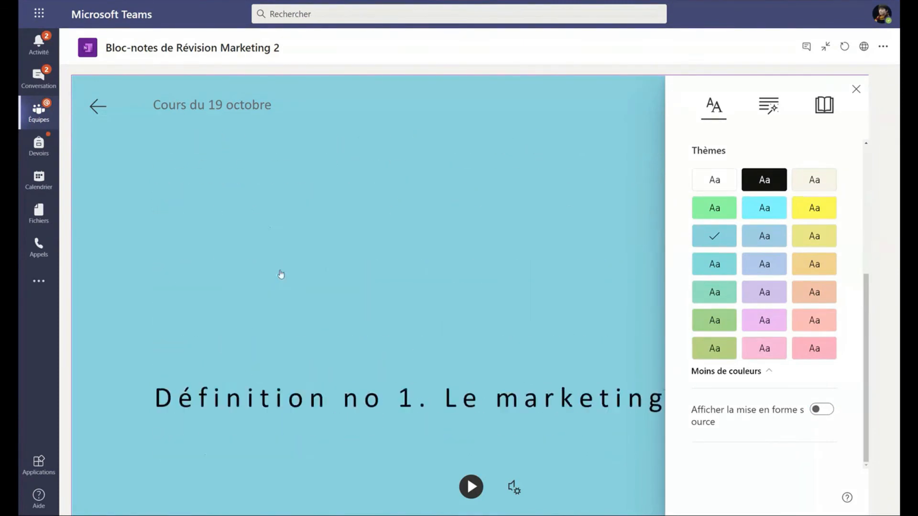
left_click(821, 411)
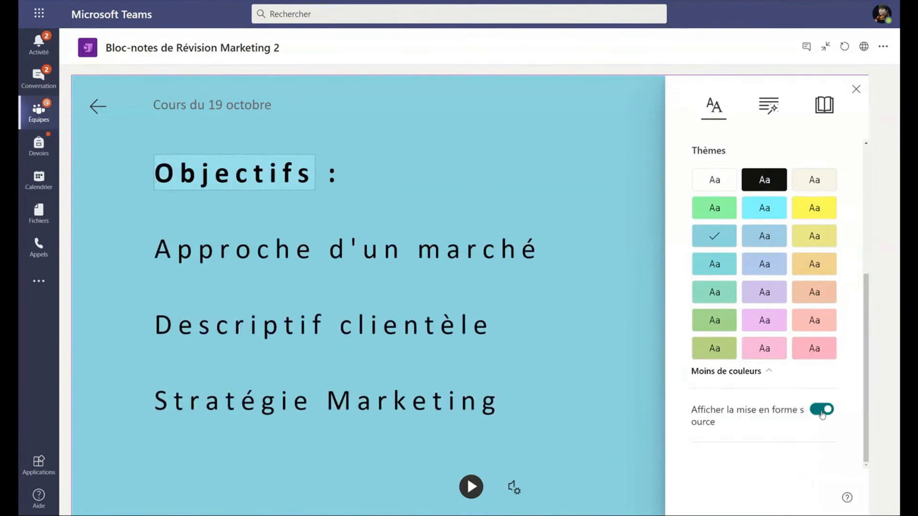
left_click(822, 413)
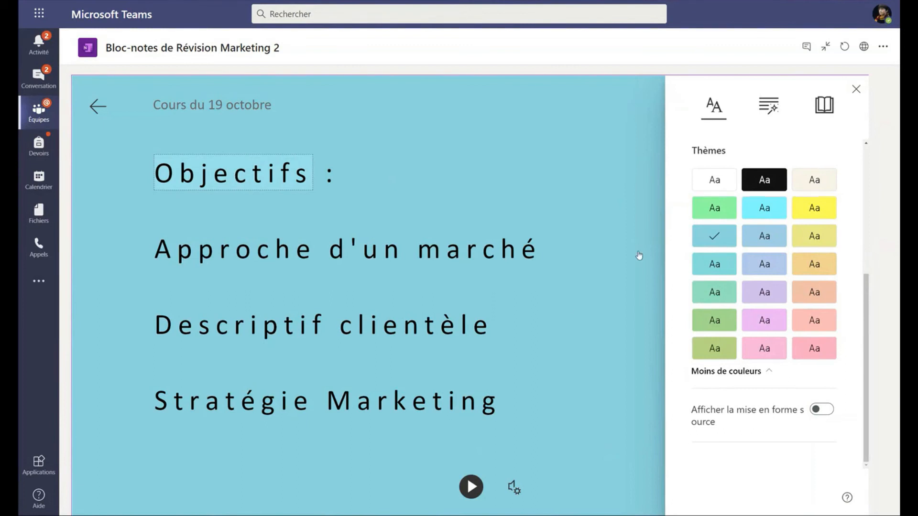
scroll(760, 279, "up", 4)
In the grammar options, toggle the syllable separation repeatedly and leave it off
left_click(772, 106)
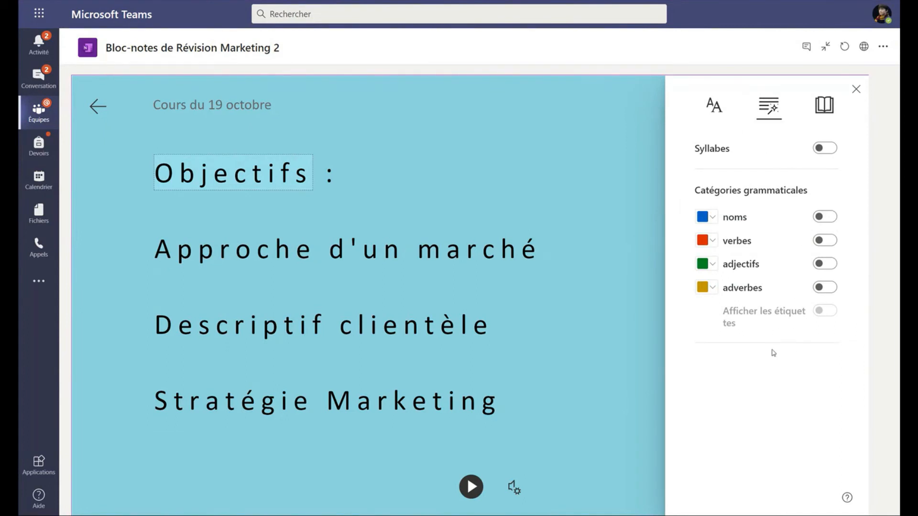
left_click(830, 151)
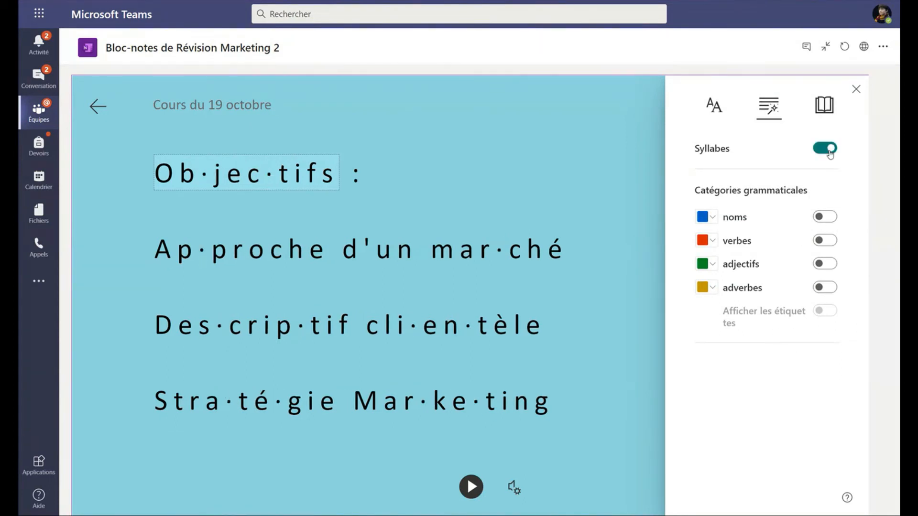
left_click(830, 150)
left_click(830, 149)
left_click(830, 149)
left_click(829, 150)
left_click(830, 149)
left_click(829, 150)
left_click(830, 149)
Turn on colour highlighting for nouns, verbs, adjectives and adverbs, and review the coloured definitions
left_click(828, 217)
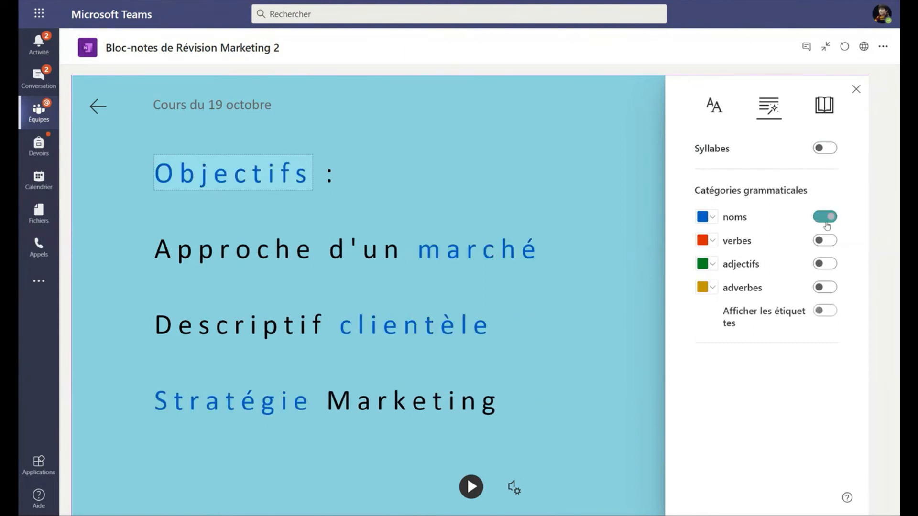
left_click(829, 241)
left_click(825, 264)
left_click(825, 287)
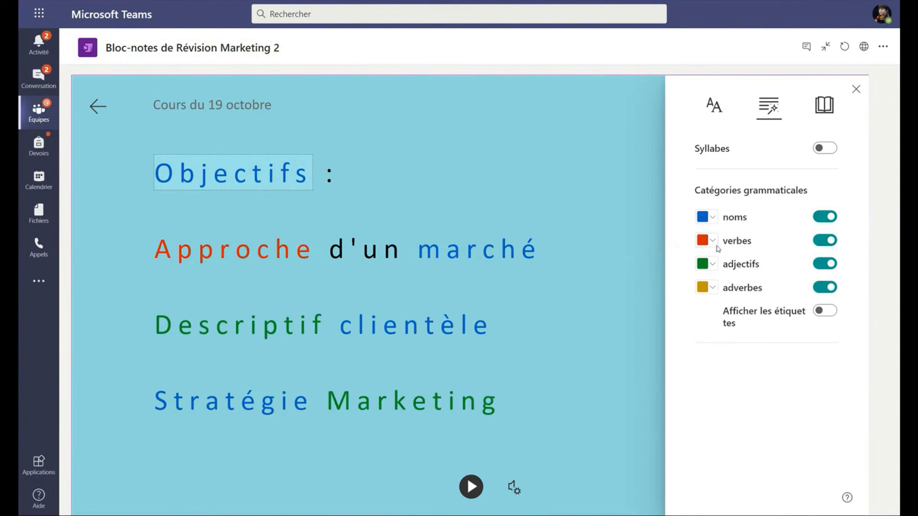
scroll(502, 322, "down", 15)
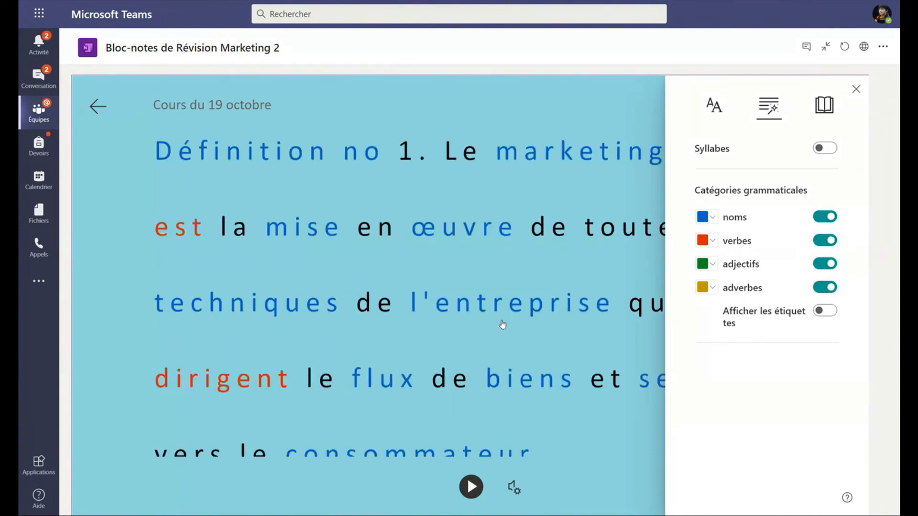
scroll(502, 324, "down", 10)
scroll(502, 324, "up", 8)
scroll(502, 324, "up", 15)
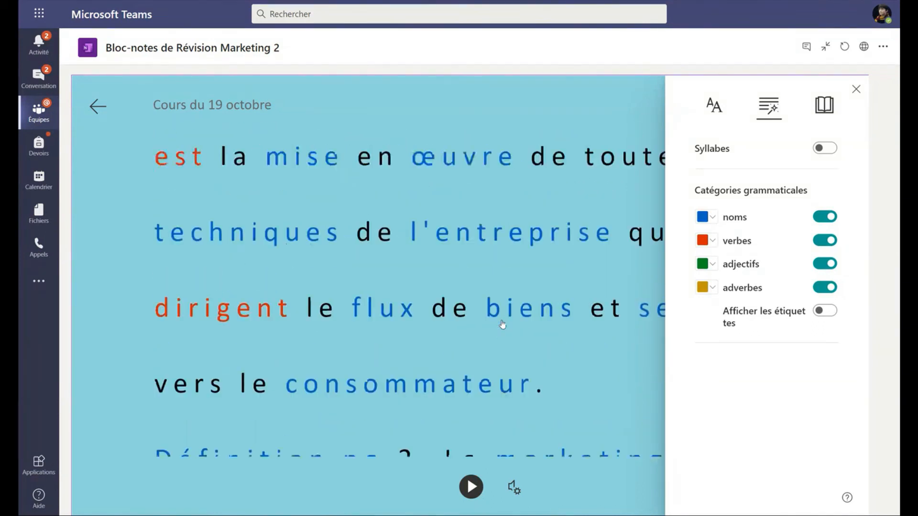
Enable the grammar labels, and turn off the highlighting of nouns, verbs, adjectives and adverbs
left_click(825, 311)
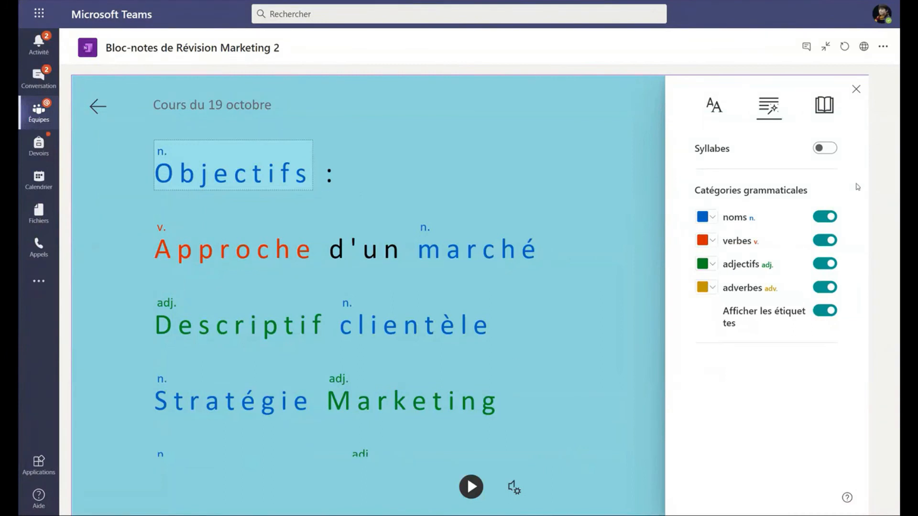
left_click(824, 217)
left_click(825, 240)
left_click(825, 263)
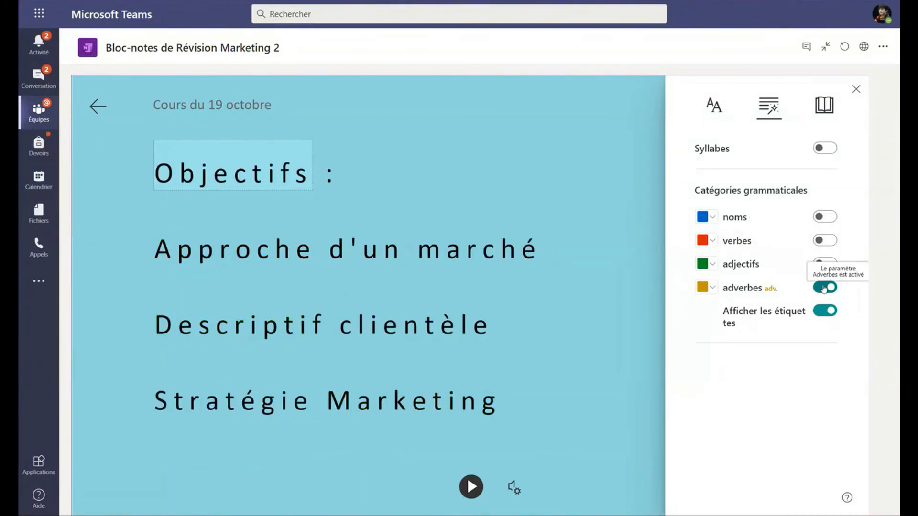
left_click(825, 287)
Turn on single-line focus in the reading preferences and move the focus through the text line by line
left_click(824, 105)
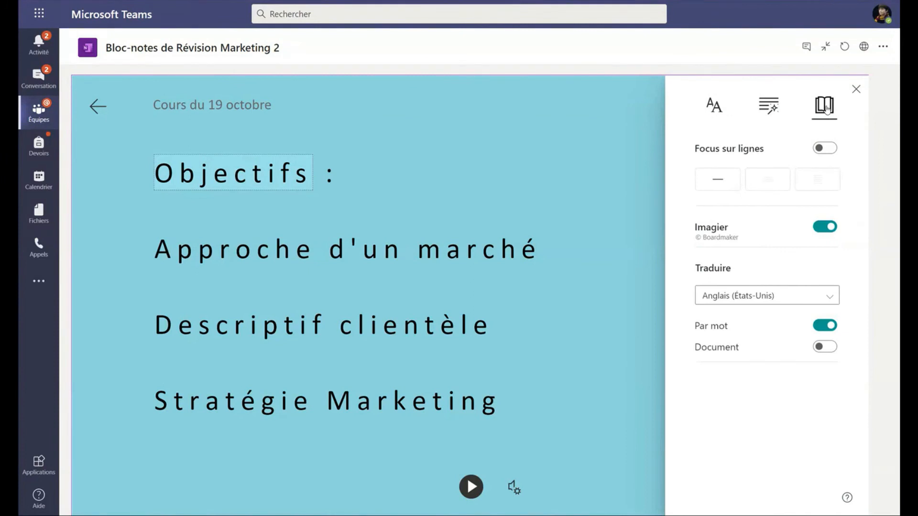
left_click(825, 148)
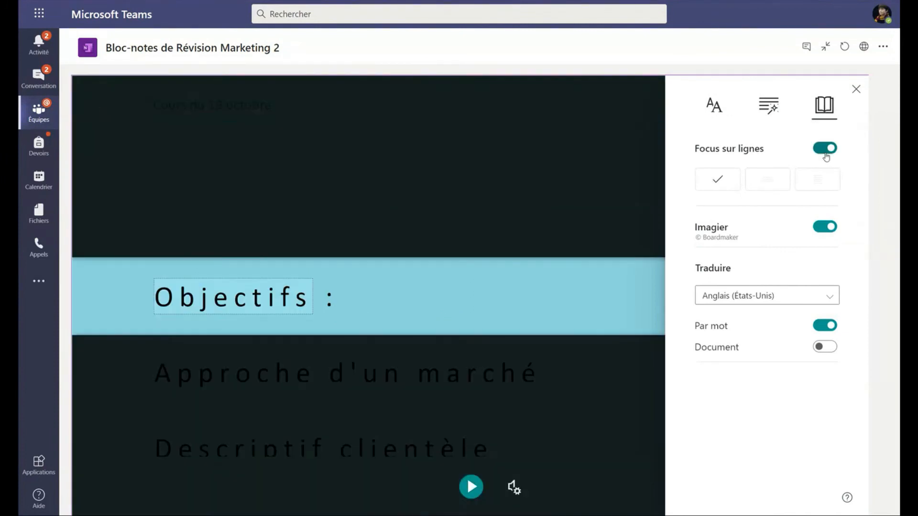
left_click(853, 88)
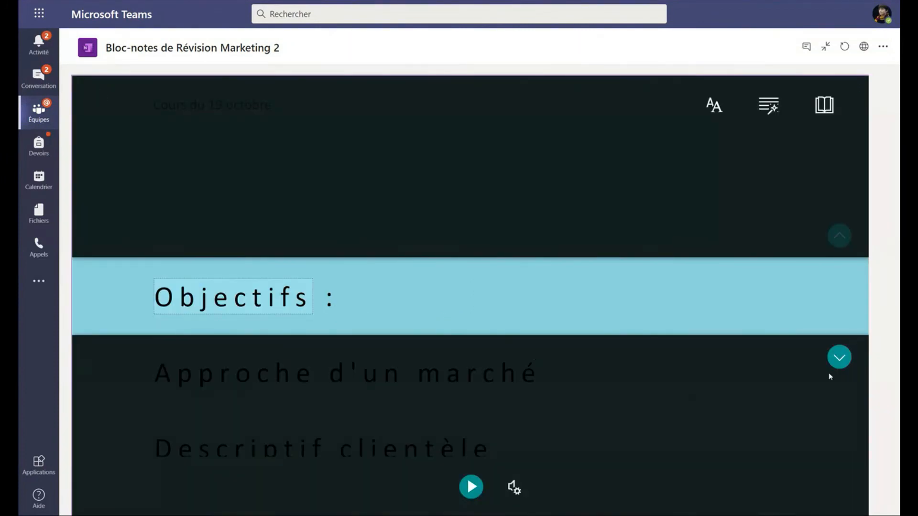
left_click(840, 365)
left_click(843, 364)
left_click(844, 364)
left_click(843, 363)
left_click(843, 364)
scroll(680, 402, "down", 5)
scroll(680, 403, "up", 2)
scroll(682, 405, "up", 2)
Reduce the text size in the text preferences and turn off line focus
left_click(825, 102)
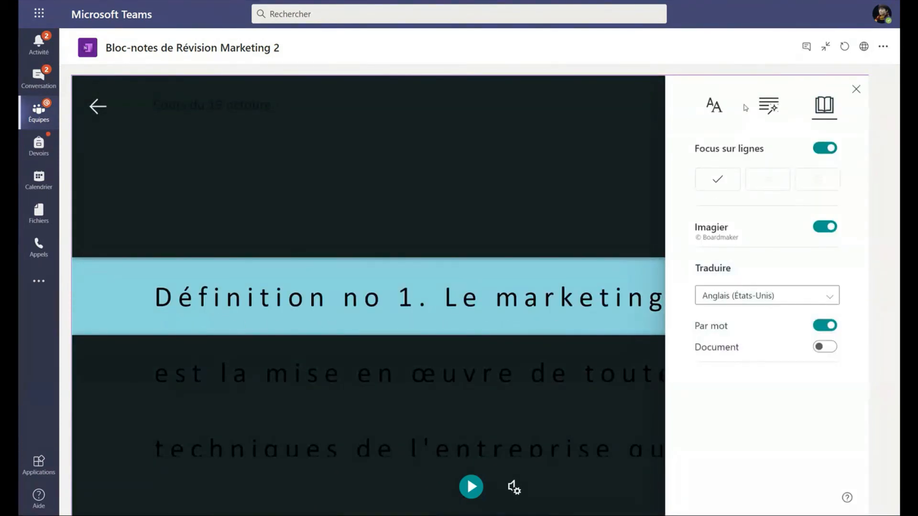
left_click(765, 111)
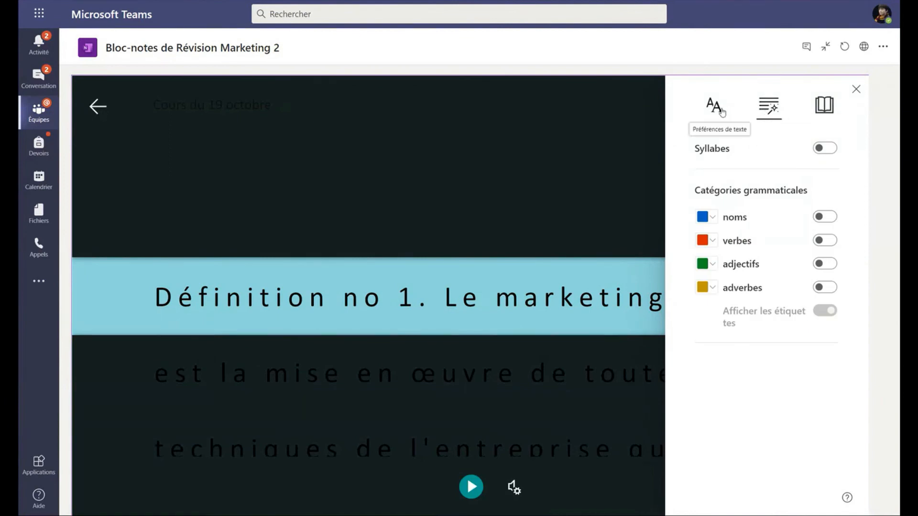
left_click(714, 105)
left_click(824, 106)
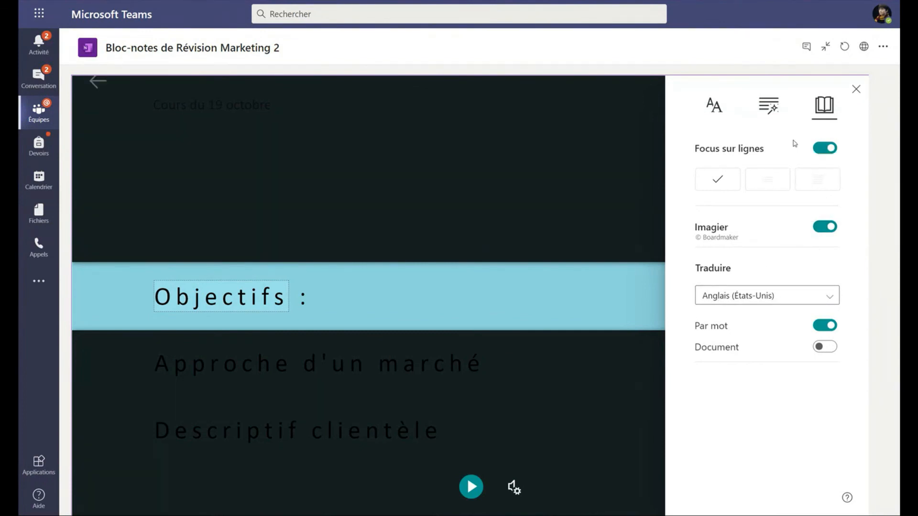
left_click(825, 149)
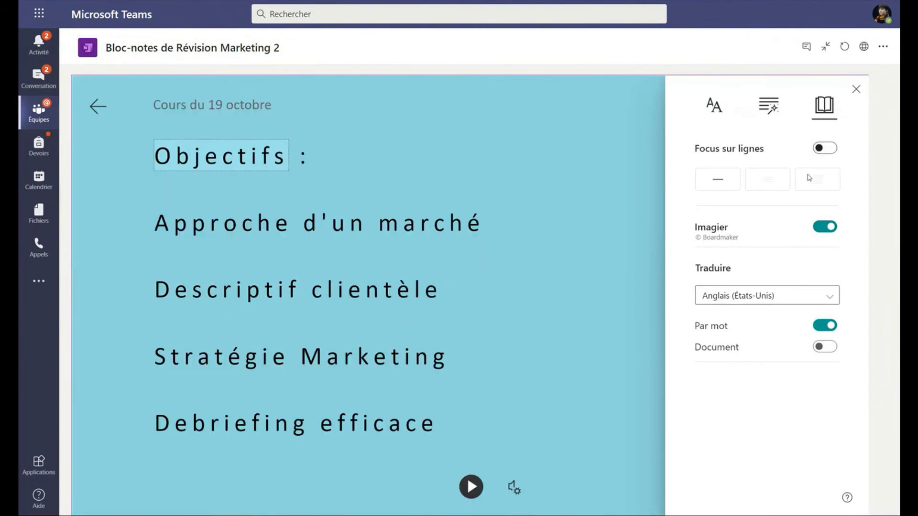
Examine the list of available translation languages in the reading preferences
left_click(768, 295)
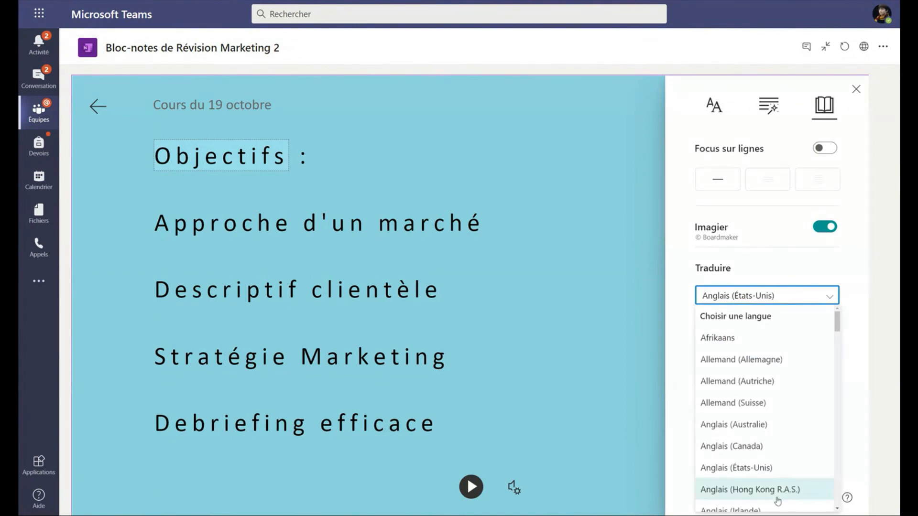
scroll(793, 404, "down", 20)
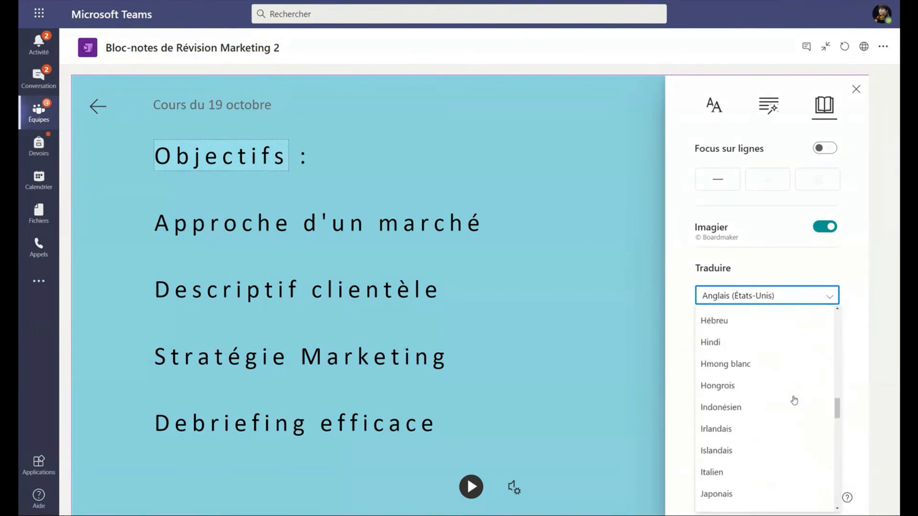
scroll(794, 401, "down", 5)
scroll(795, 400, "up", 20)
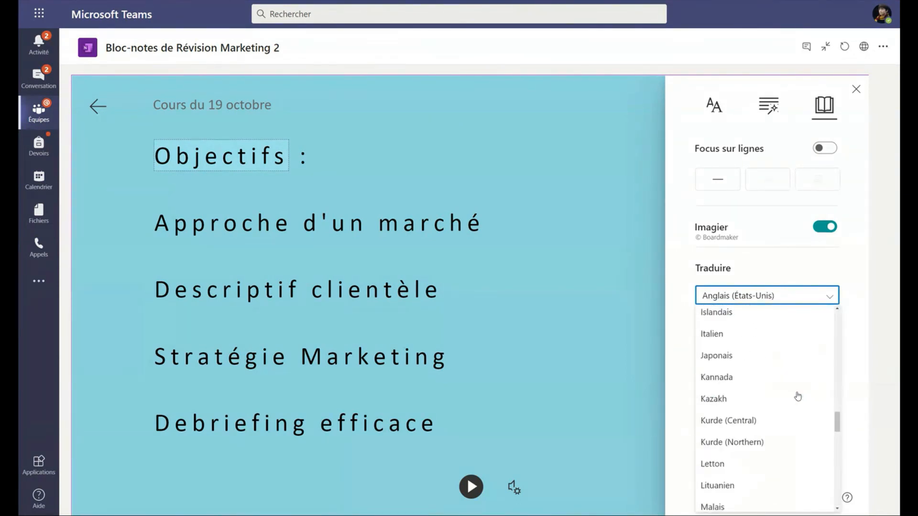
Close the reading preferences and show the English translation and picture for the word "marché"
left_click(623, 206)
left_click(644, 195)
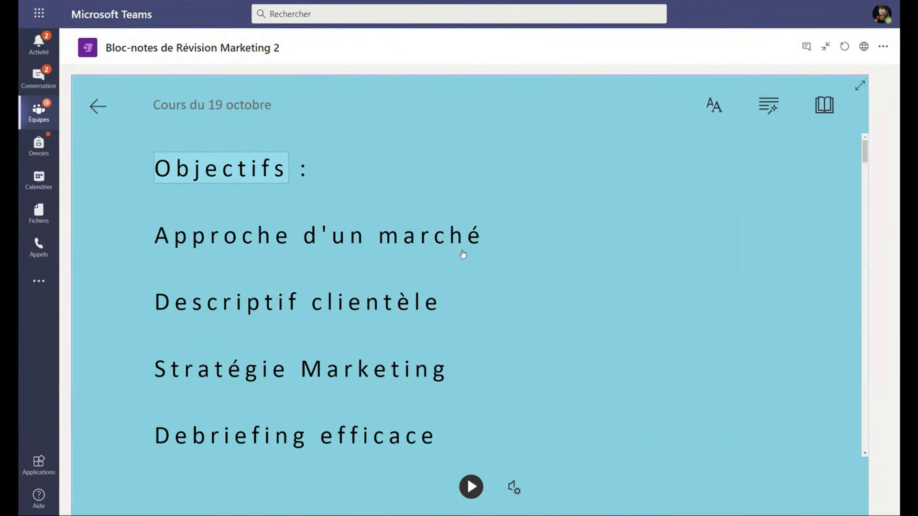
left_click(431, 242)
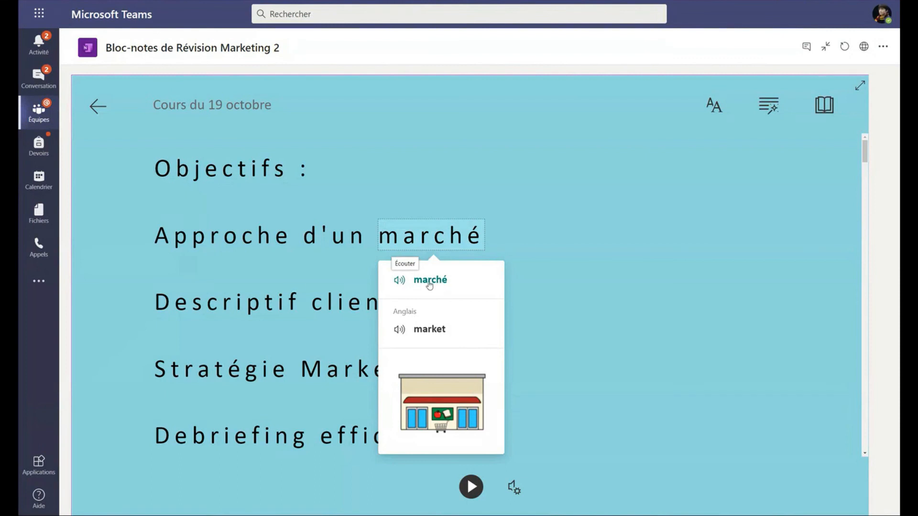
Listen to the pronunciation of "marché" and of its English translation "market"
left_click(400, 282)
left_click(399, 330)
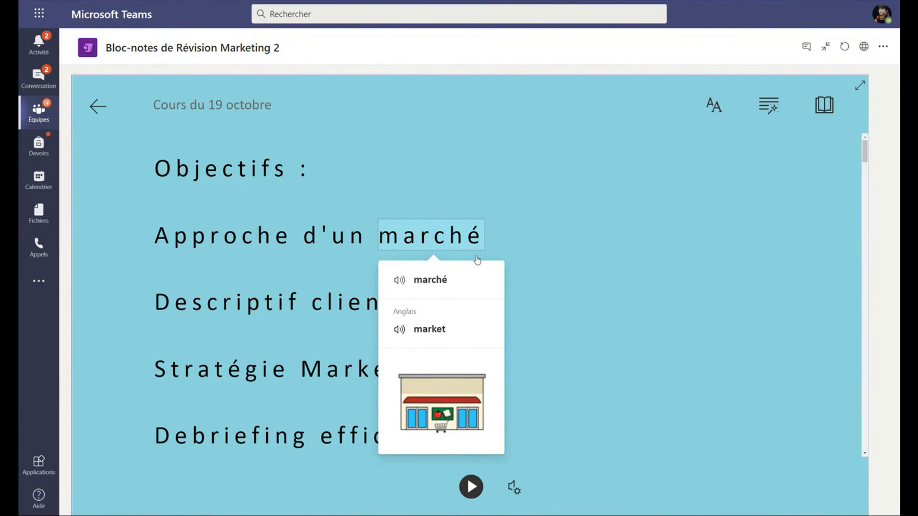
Turn on whole-document translation into English (États-Unis) and close the reading preferences
left_click(824, 105)
left_click(825, 348)
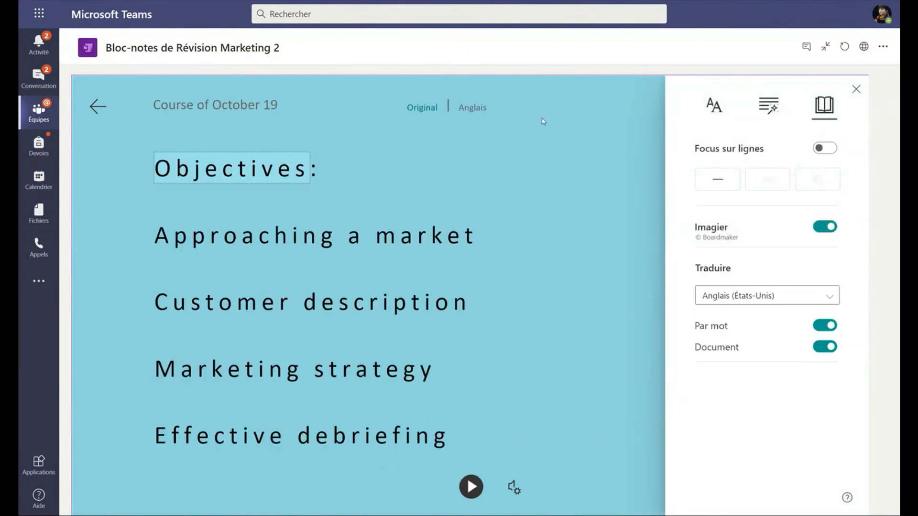
left_click(543, 122)
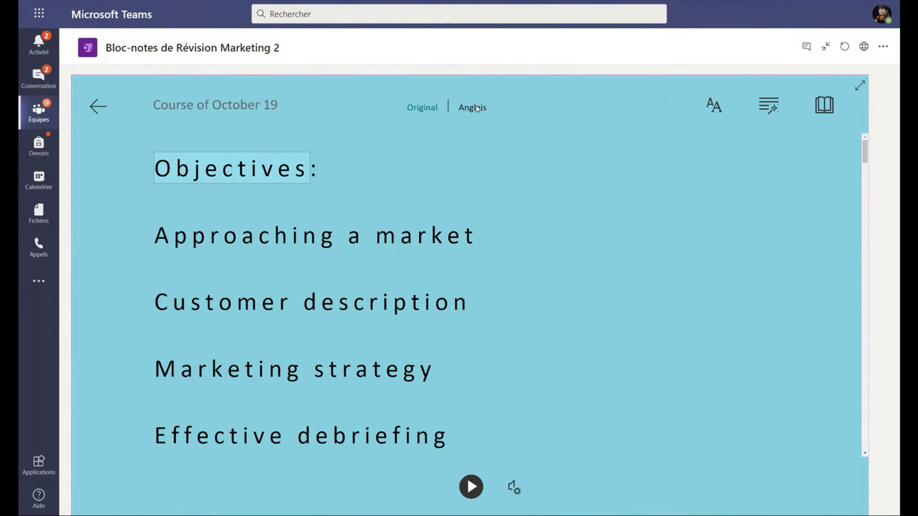
Compare the original French text with its English translation in the objectives and definitions, and return to the original
left_click(429, 109)
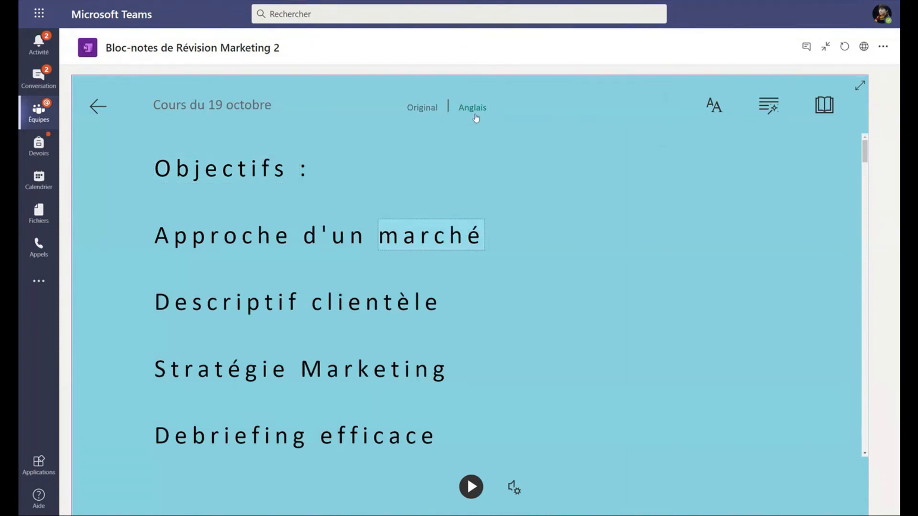
left_click(469, 116)
scroll(410, 189, "down", 5)
left_click(424, 112)
left_click(465, 112)
left_click(427, 108)
left_click(468, 108)
scroll(421, 153, "down", 5)
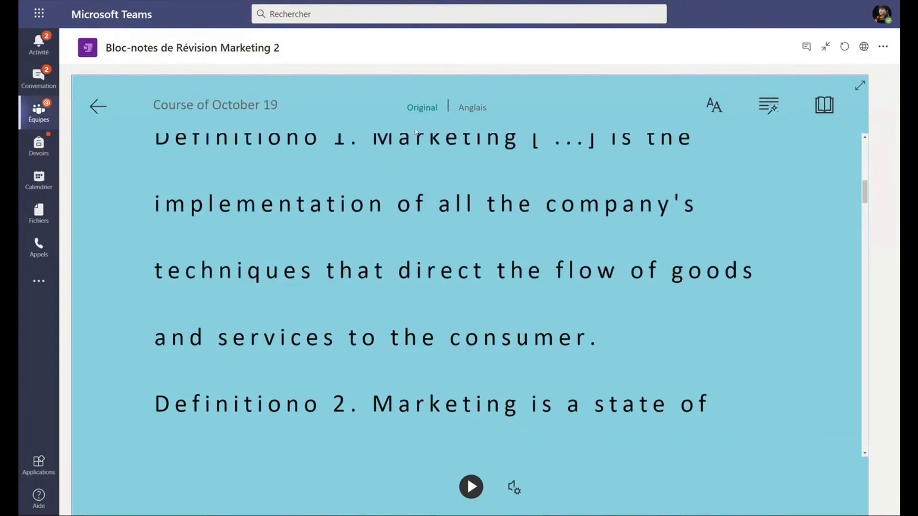
left_click(469, 112)
left_click(433, 110)
left_click(476, 107)
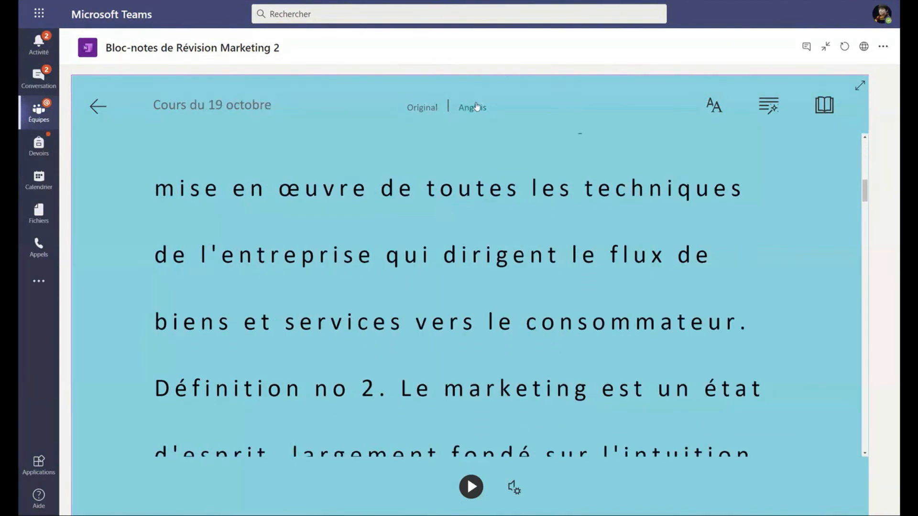
left_click(431, 109)
Show the translation and picture for "Approche", and have the French text read aloud before pausing the playback
left_click(213, 233)
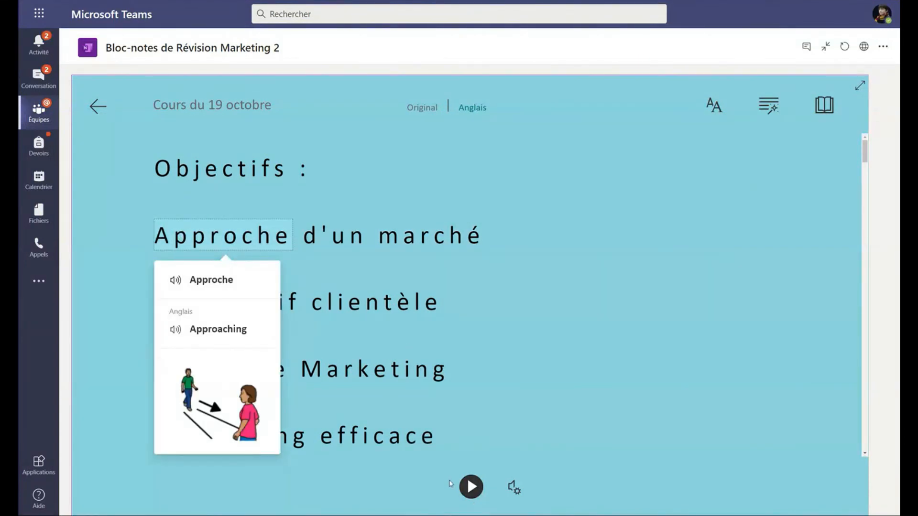
left_click(470, 486)
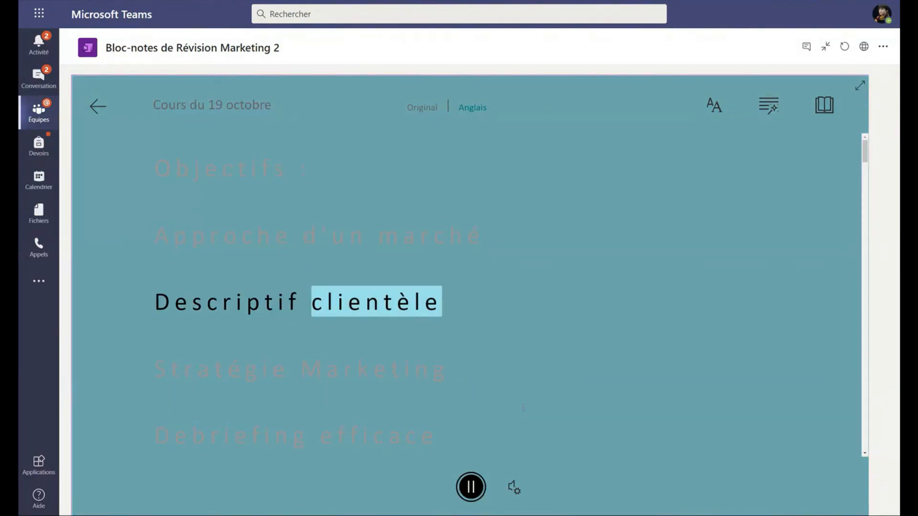
left_click(470, 486)
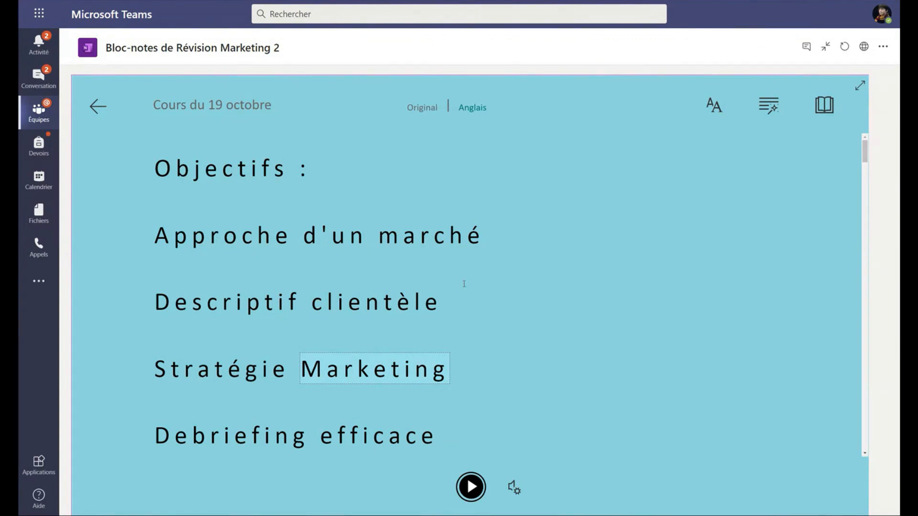
View the voice speed and voice selection options, and have the English version read aloud before pausing it
left_click(513, 488)
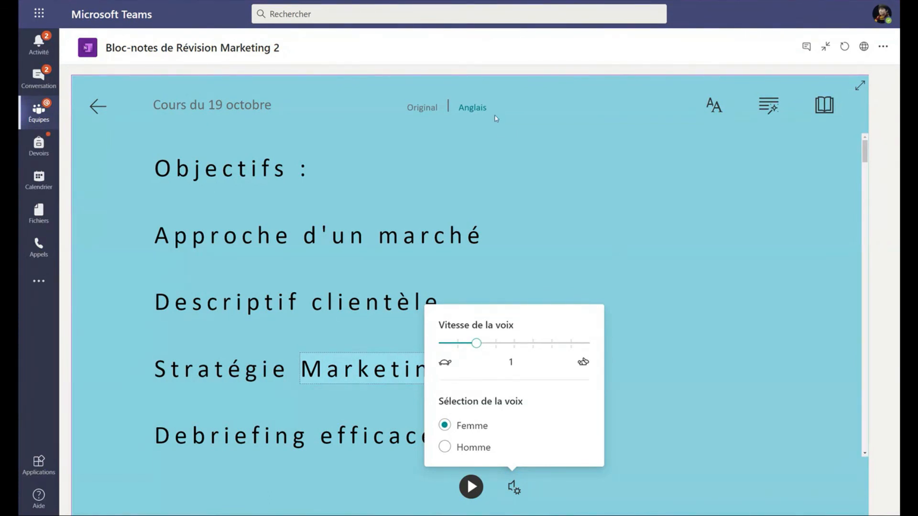
left_click(473, 108)
left_click(471, 487)
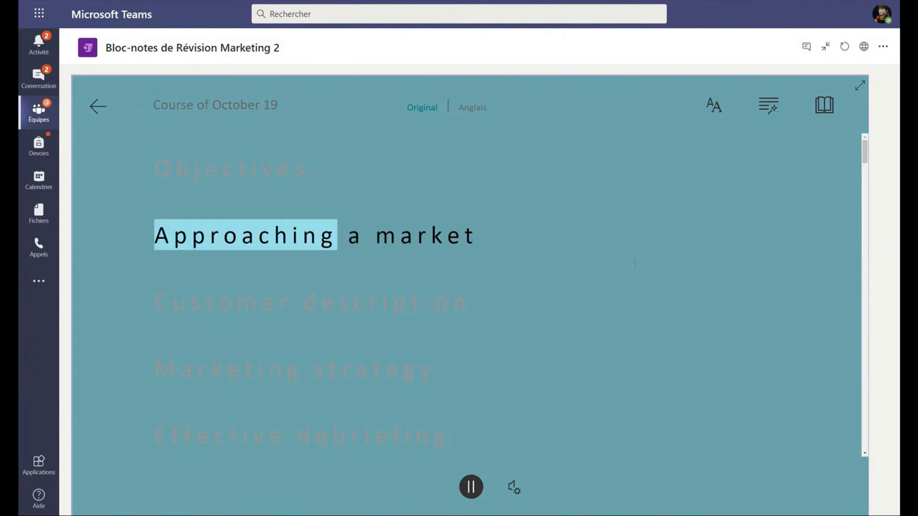
left_click(471, 487)
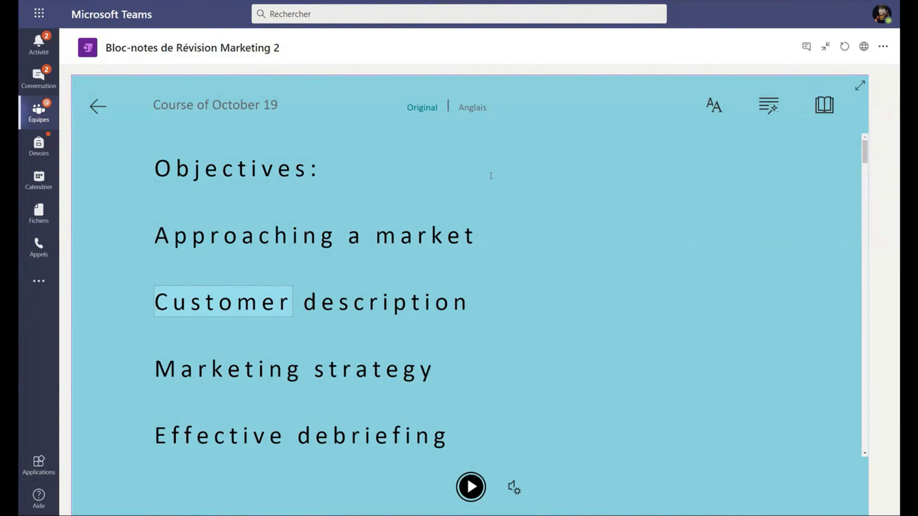
Exit the Immersive Reader and look over the "Cours du 19 octobre" notebook page
left_click(98, 106)
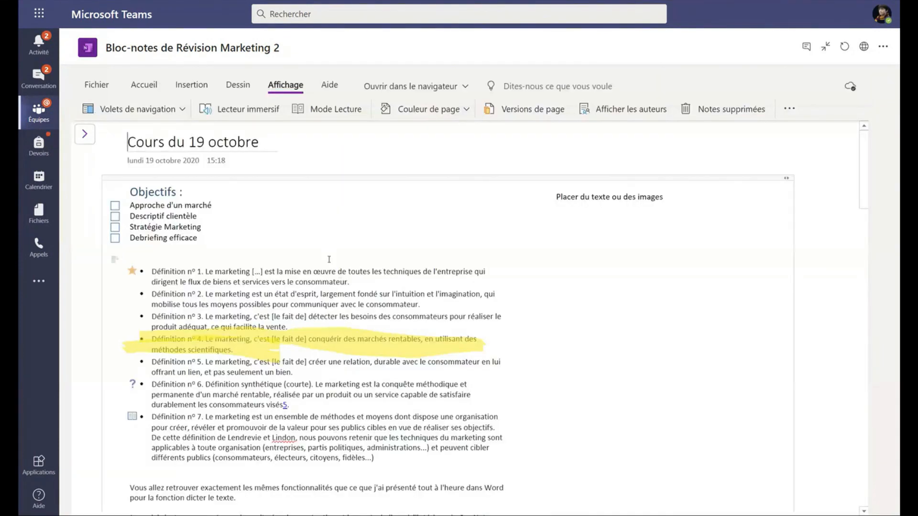
scroll(329, 260, "down", 16)
scroll(339, 255, "up", 16)
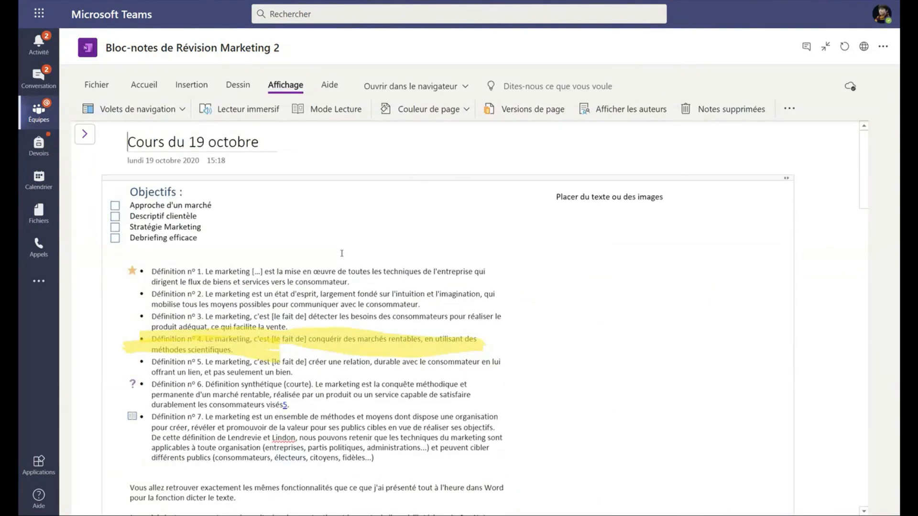